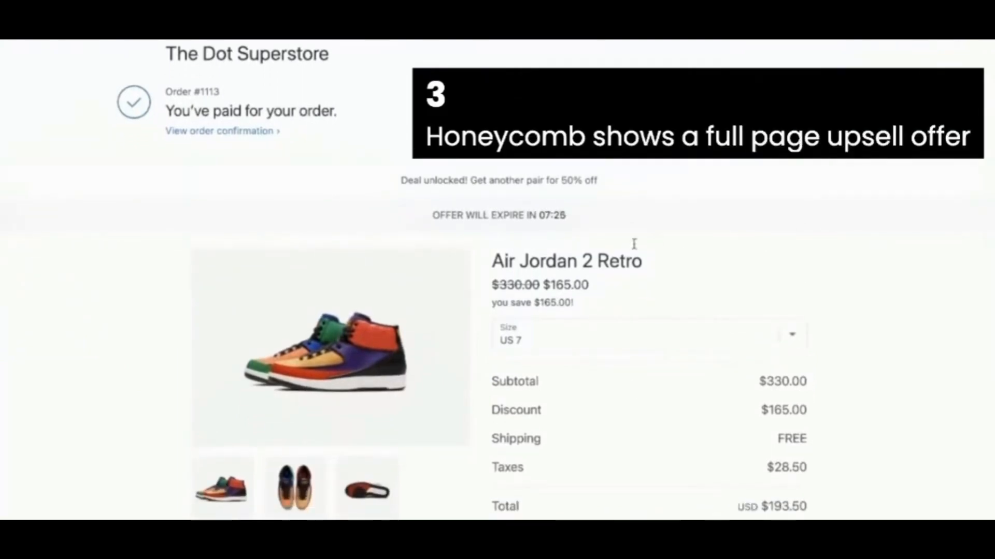
Step: Buy the discounted Air Jordan 2 Retro in size US 7 from the post-purchase upsell offer
{"action": "scroll", "coordinate": [497, 291], "scroll_direction": "down", "scroll_amount": 2}
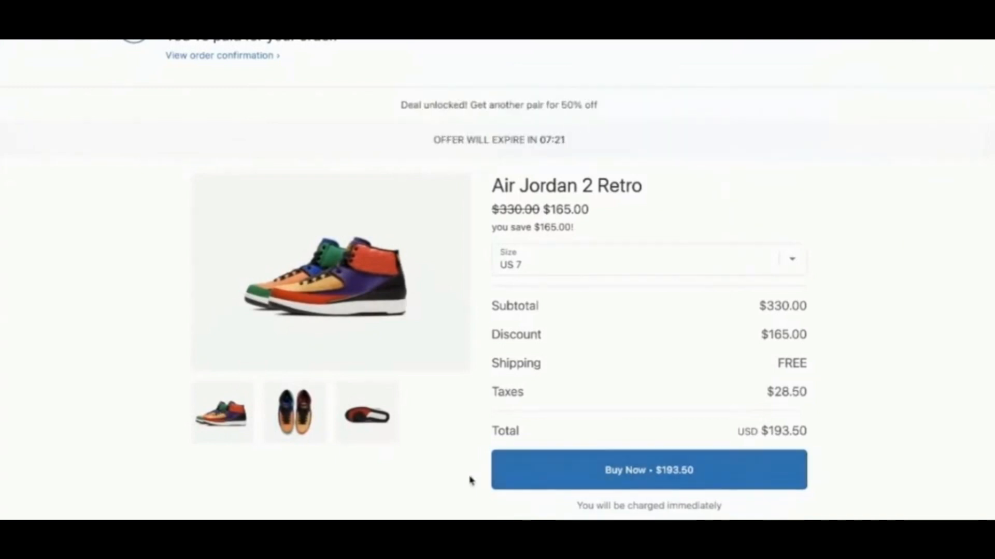
{"action": "left_click", "coordinate": [652, 481]}
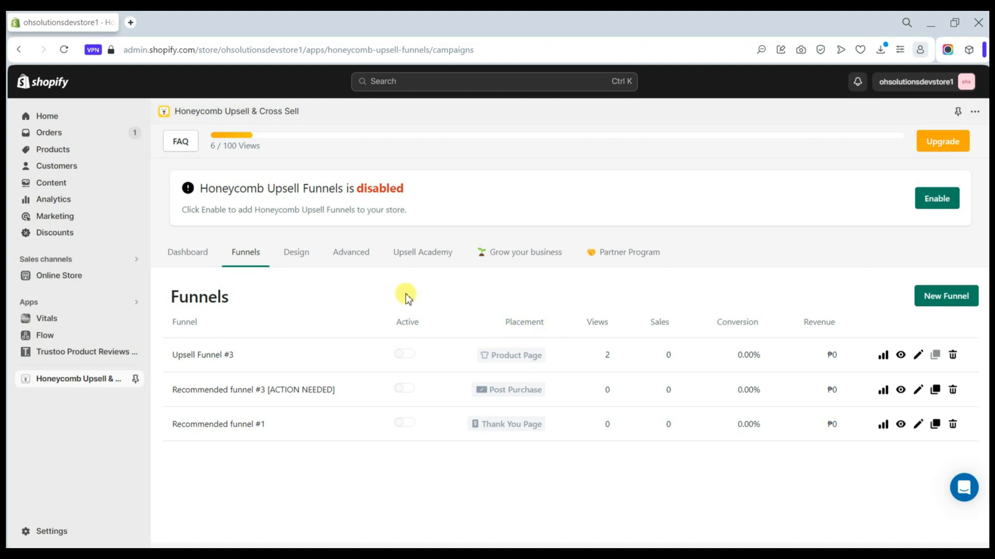
Step: Enable Honeycomb Upsell Funnels for the store from the app's dashboard
{"action": "left_click", "coordinate": [203, 260]}
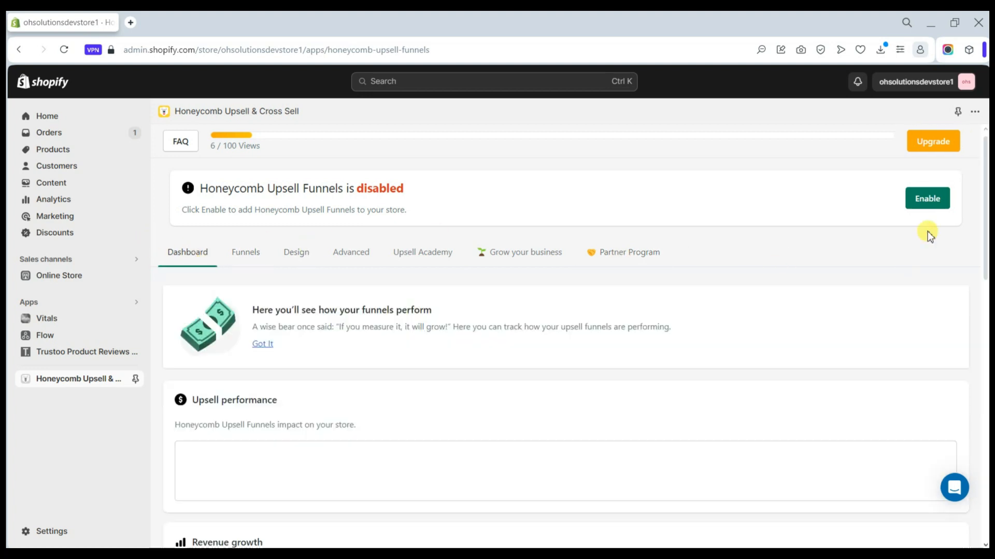
{"action": "left_click", "coordinate": [928, 199]}
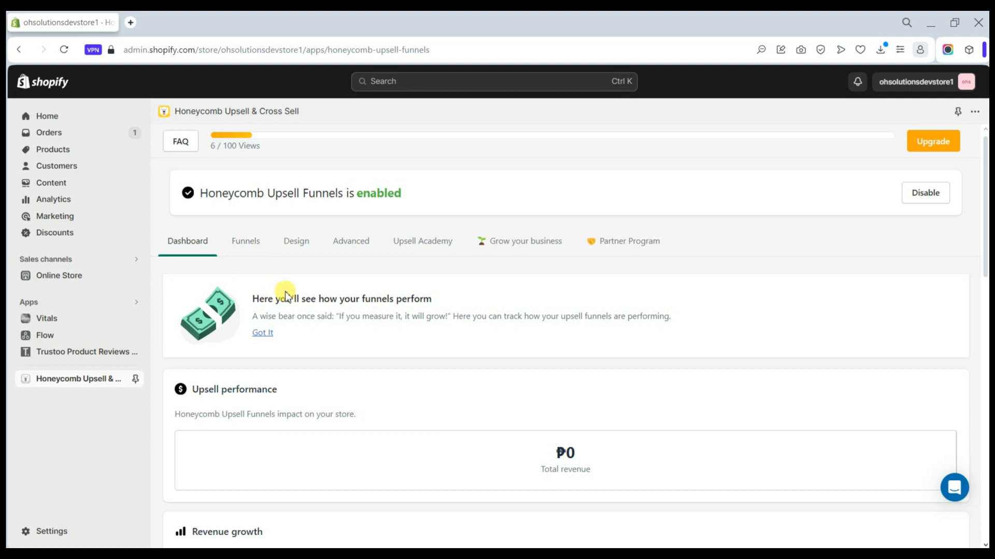
Step: Start a new funnel, keeping the name Upsell Funnel #4, and place it on the Post Purchase page
{"action": "left_click", "coordinate": [254, 250]}
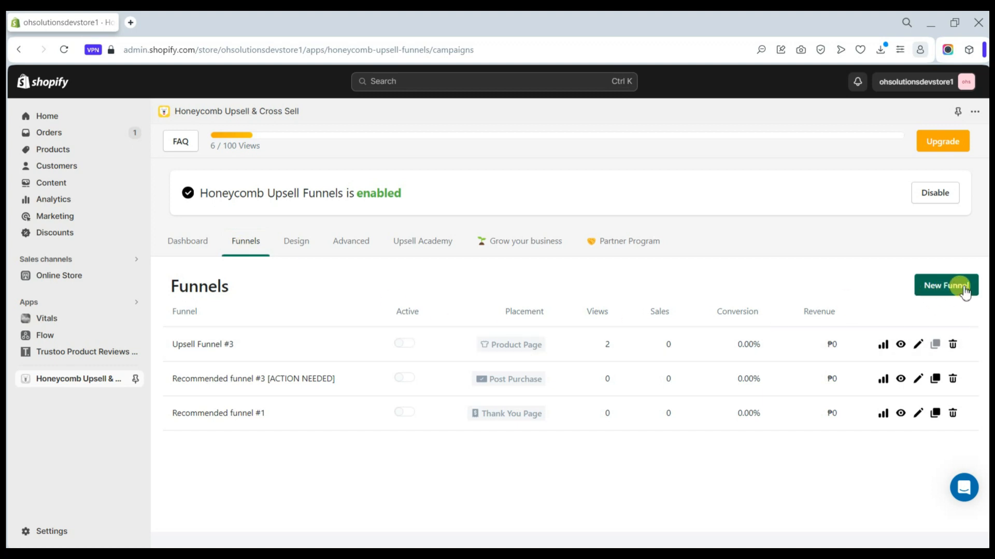
{"action": "left_click", "coordinate": [947, 286]}
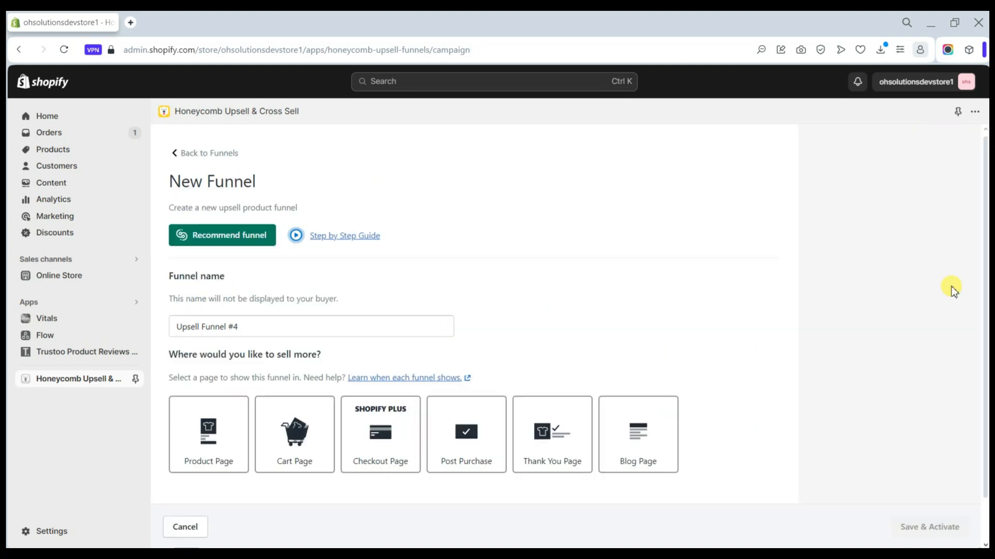
{"action": "scroll", "coordinate": [640, 325], "scroll_direction": "down", "scroll_amount": 1}
{"action": "left_click", "coordinate": [318, 288]}
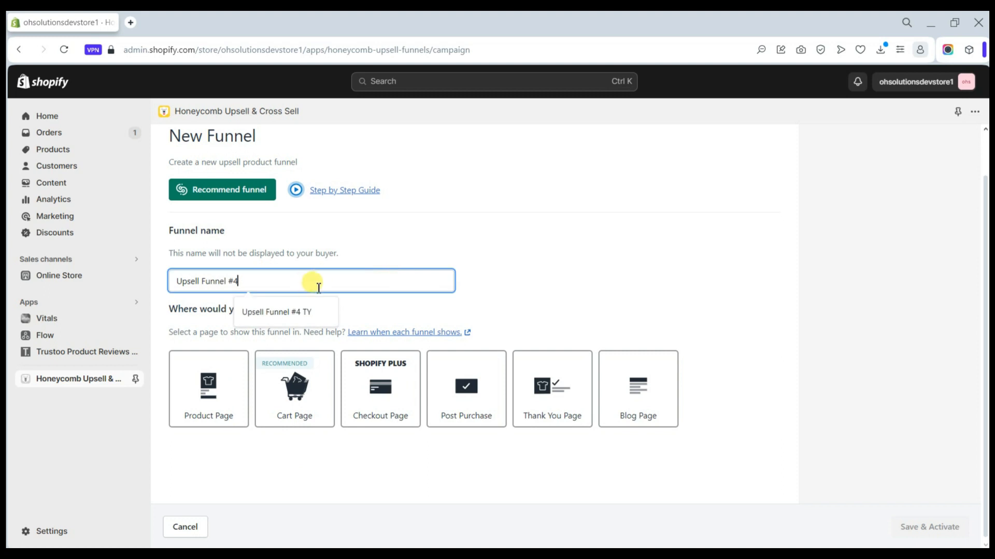
{"action": "left_click", "coordinate": [479, 395]}
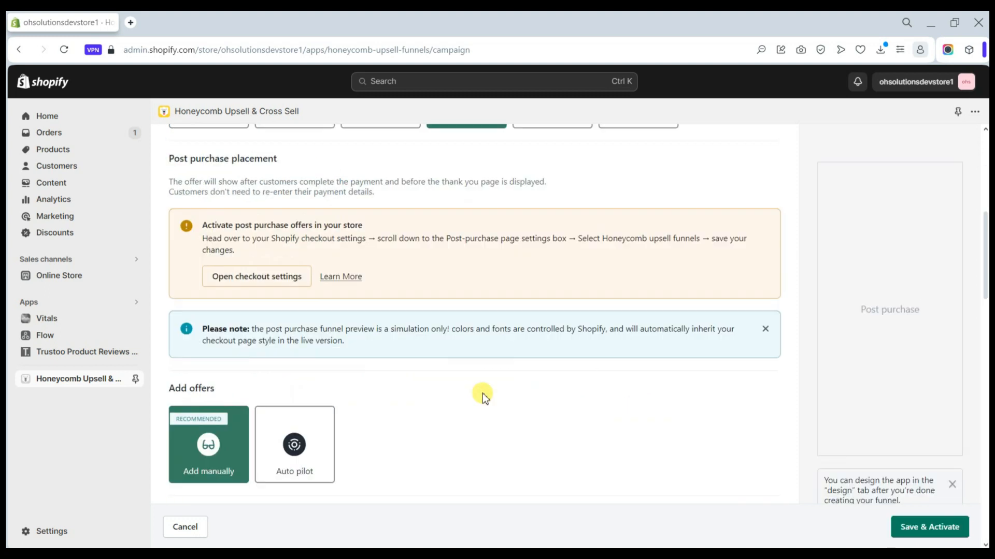
Step: Review the post purchase placement notes, the manual and auto pilot offer modes, and the funnel trigger rules
{"action": "scroll", "coordinate": [483, 393], "scroll_direction": "down", "scroll_amount": 4}
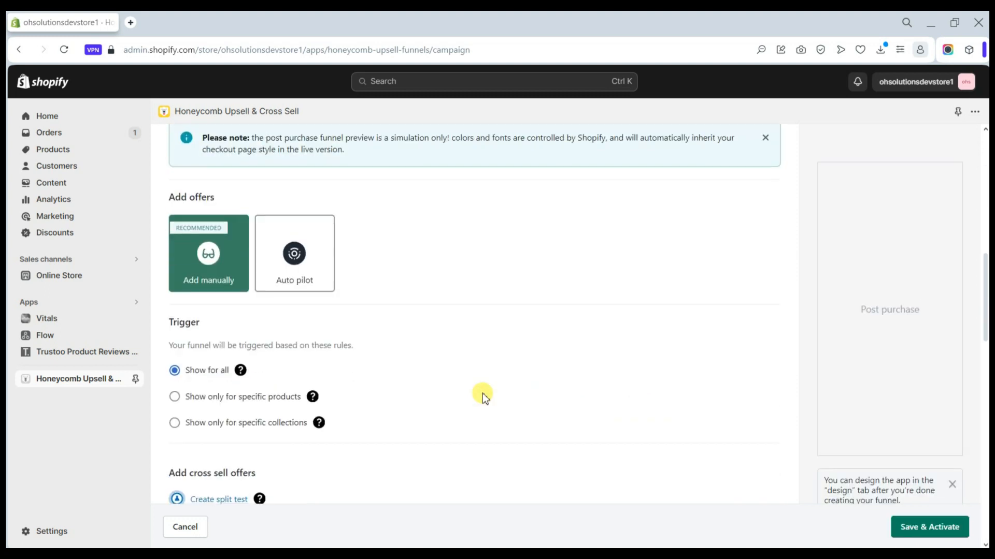
{"action": "scroll", "coordinate": [483, 393], "scroll_direction": "up", "scroll_amount": 2}
{"action": "scroll", "coordinate": [483, 393], "scroll_direction": "down", "scroll_amount": 1}
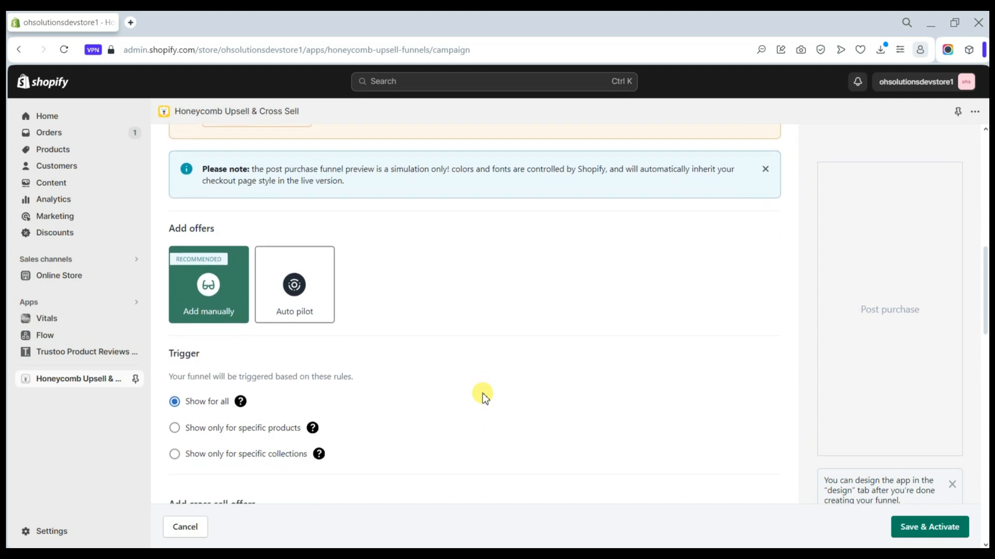
{"action": "scroll", "coordinate": [483, 393], "scroll_direction": "up", "scroll_amount": 2}
{"action": "scroll", "coordinate": [459, 259], "scroll_direction": "up", "scroll_amount": 1}
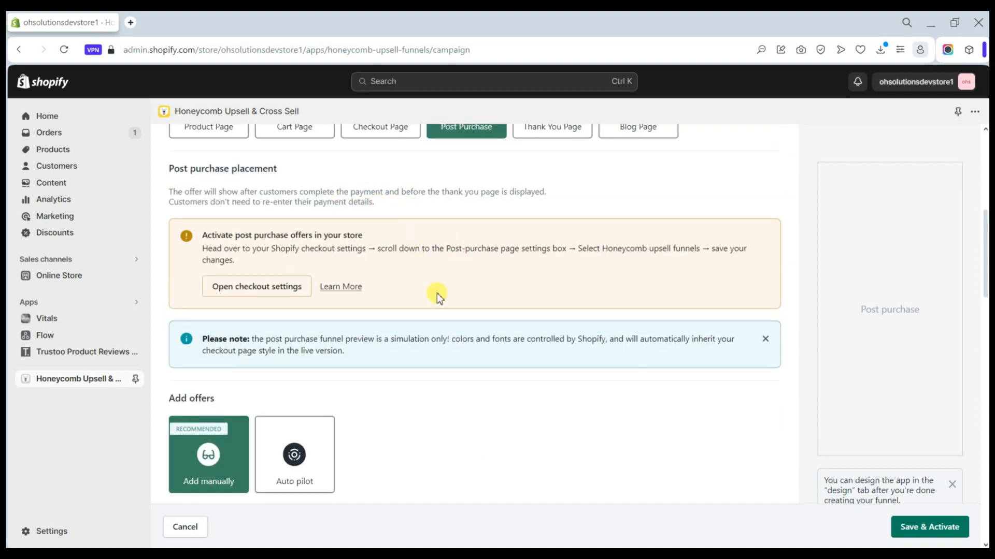
{"action": "scroll", "coordinate": [471, 326], "scroll_direction": "down", "scroll_amount": 1}
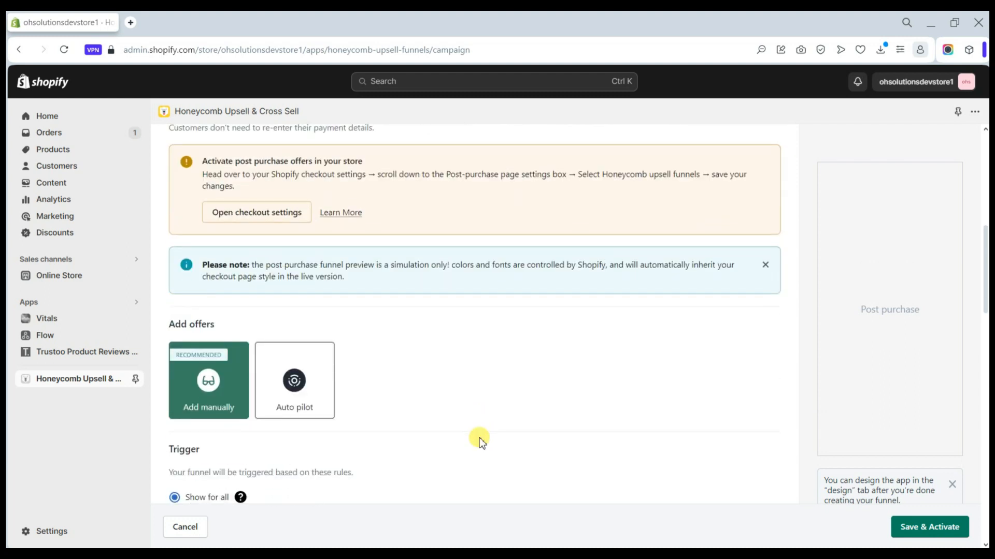
{"action": "scroll", "coordinate": [480, 437], "scroll_direction": "down", "scroll_amount": 3}
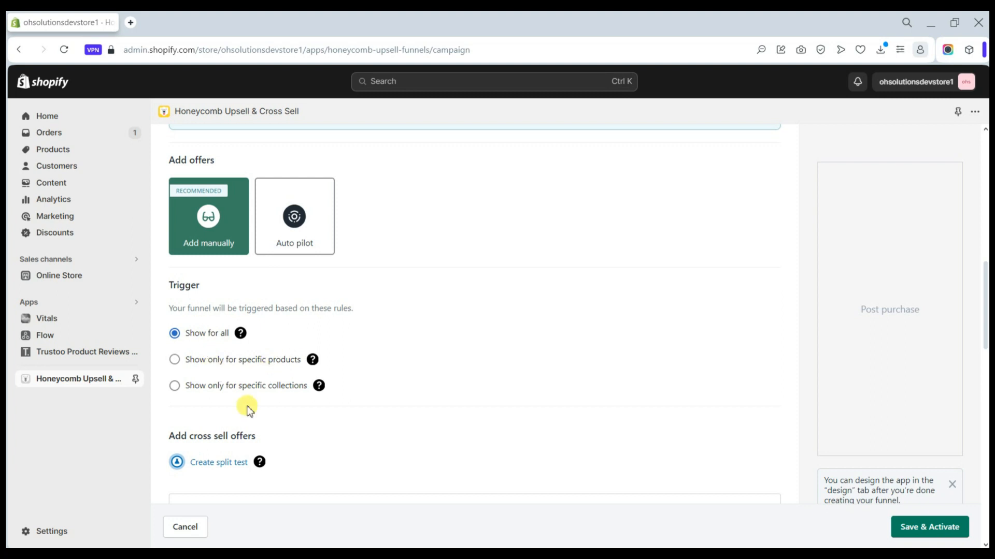
{"action": "scroll", "coordinate": [280, 396], "scroll_direction": "down", "scroll_amount": 2}
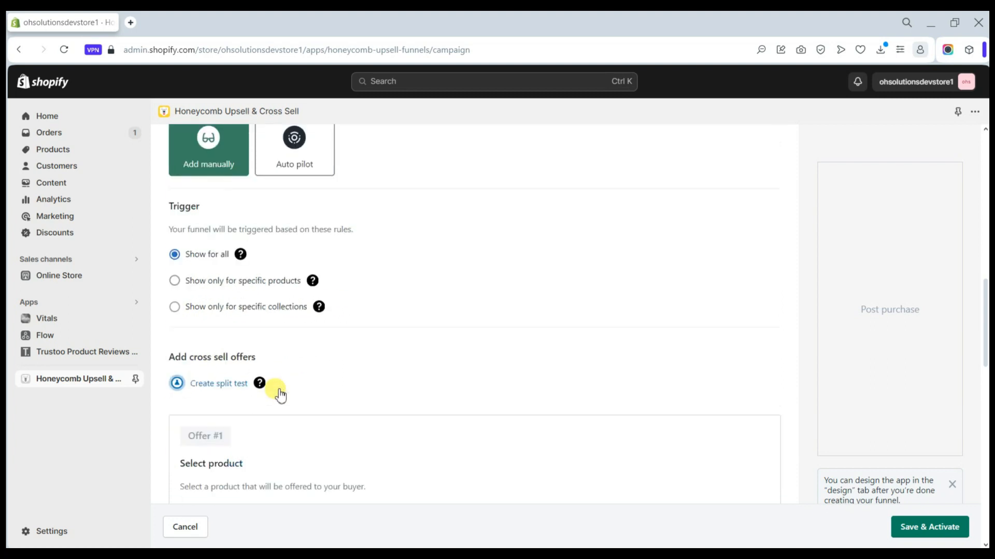
Step: Create a split test for the funnel's cross sell offers
{"action": "scroll", "coordinate": [278, 393], "scroll_direction": "down", "scroll_amount": 1}
{"action": "scroll", "coordinate": [309, 346], "scroll_direction": "down", "scroll_amount": 1}
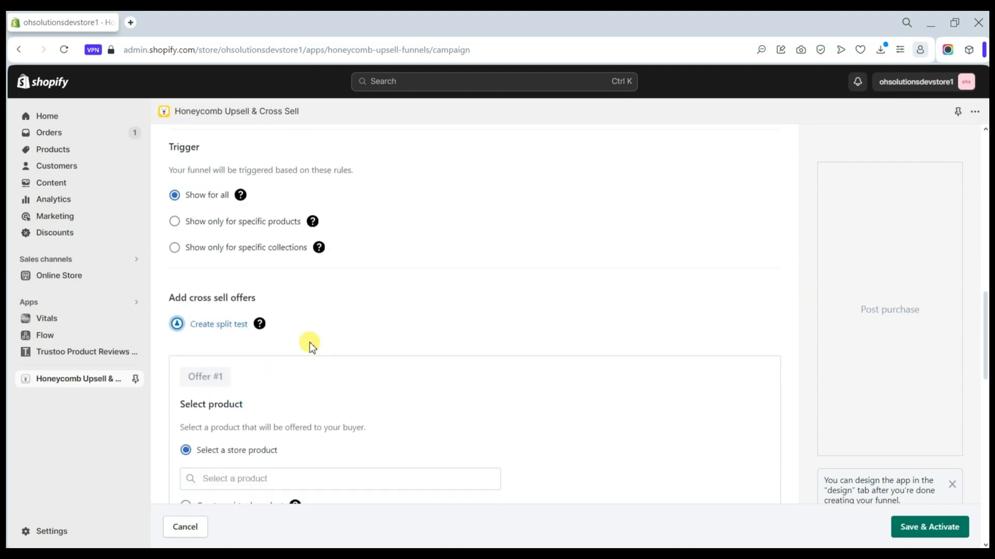
{"action": "left_click", "coordinate": [220, 325]}
{"action": "left_click", "coordinate": [565, 374]}
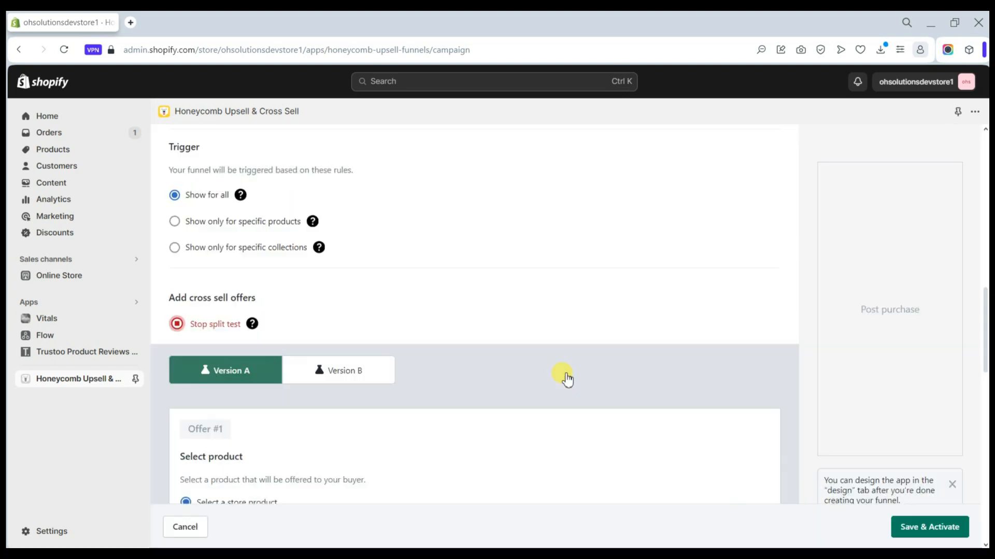
Step: Compare the default offer settings of Version A and Version B in the split test
{"action": "scroll", "coordinate": [518, 394], "scroll_direction": "down", "scroll_amount": 2}
{"action": "scroll", "coordinate": [518, 393], "scroll_direction": "down", "scroll_amount": 2}
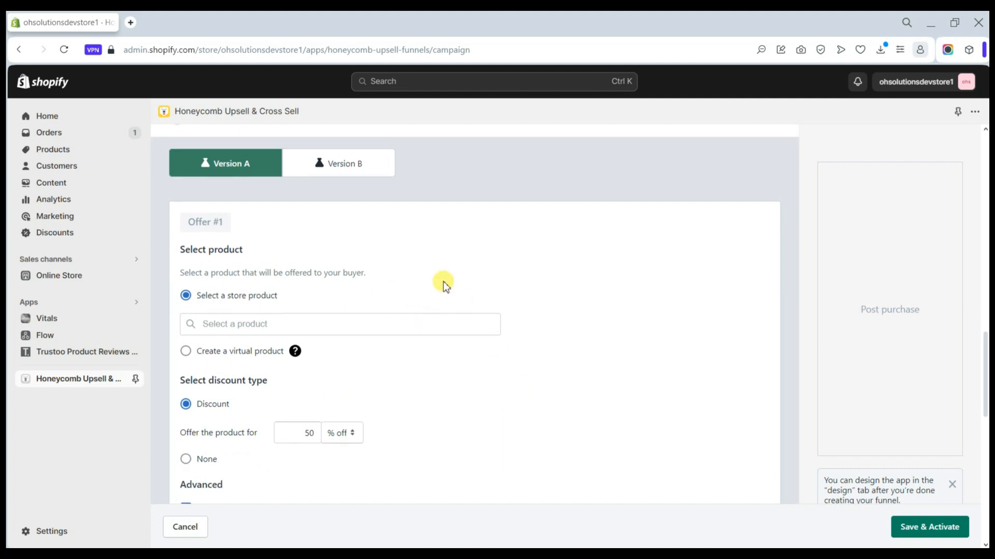
{"action": "left_click", "coordinate": [344, 171]}
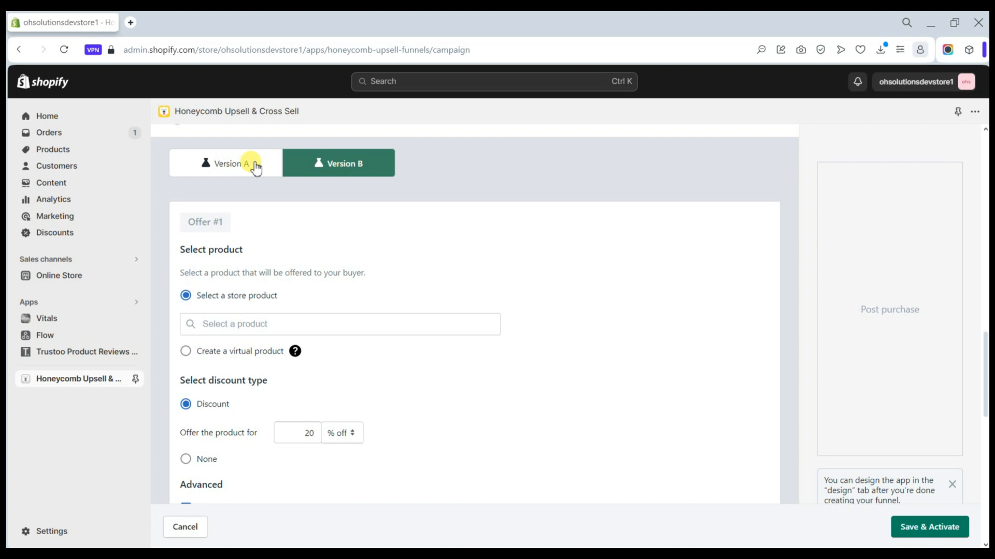
{"action": "left_click", "coordinate": [255, 167]}
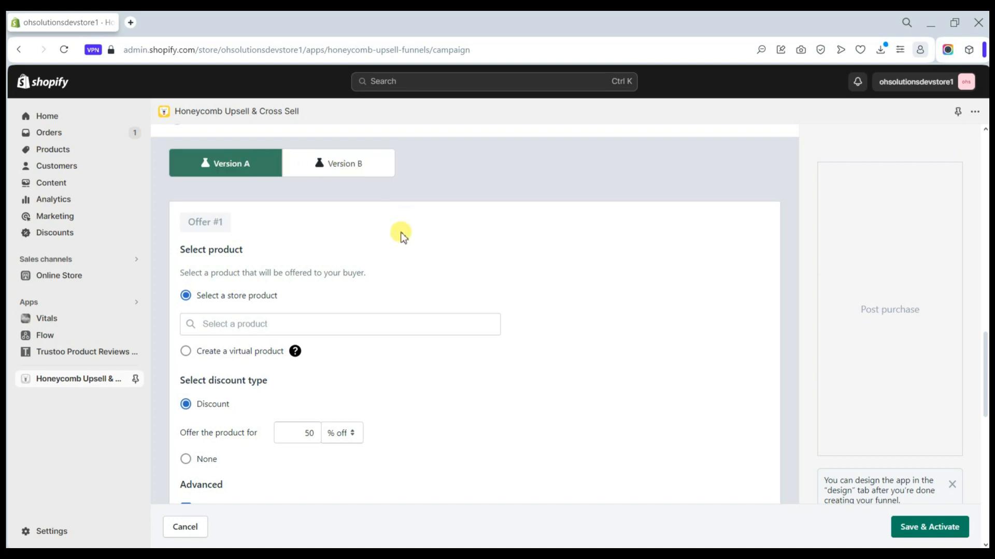
Step: Choose the Lace-up Casual Shoes Men store product for Offer #1 in Version A
{"action": "scroll", "coordinate": [403, 237], "scroll_direction": "down", "scroll_amount": 1}
{"action": "left_click", "coordinate": [286, 276]}
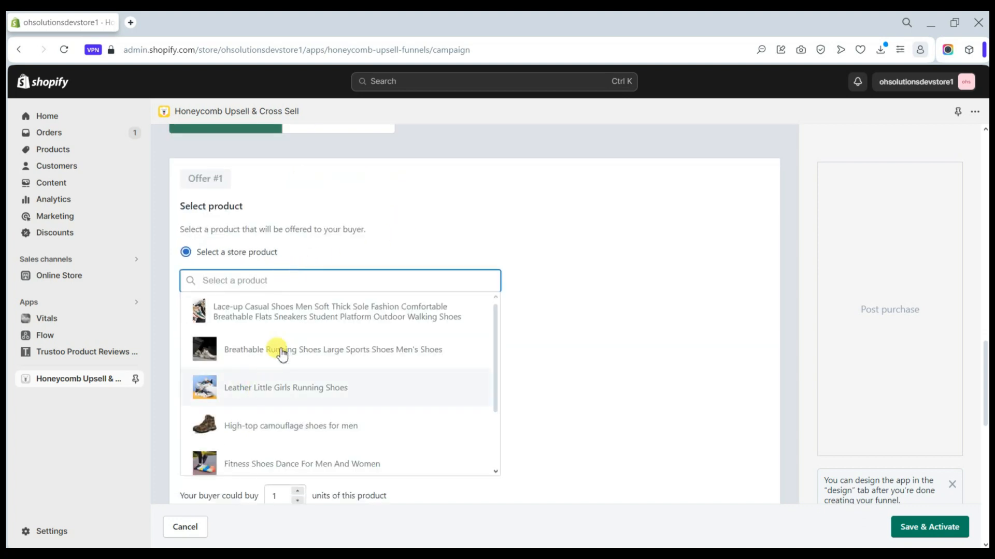
{"action": "left_click", "coordinate": [264, 318]}
{"action": "scroll", "coordinate": [331, 321], "scroll_direction": "down", "scroll_amount": 2}
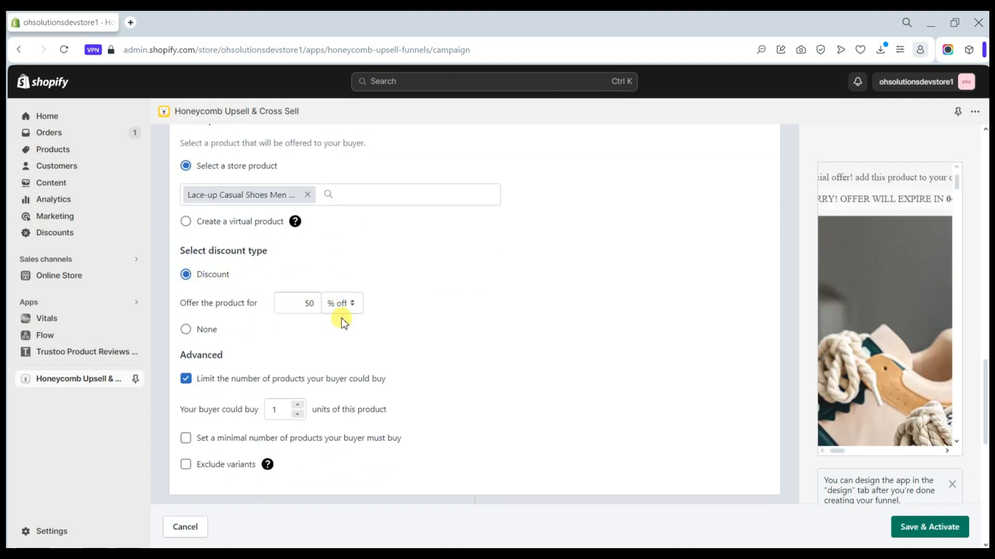
{"action": "scroll", "coordinate": [380, 316], "scroll_direction": "down", "scroll_amount": 2}
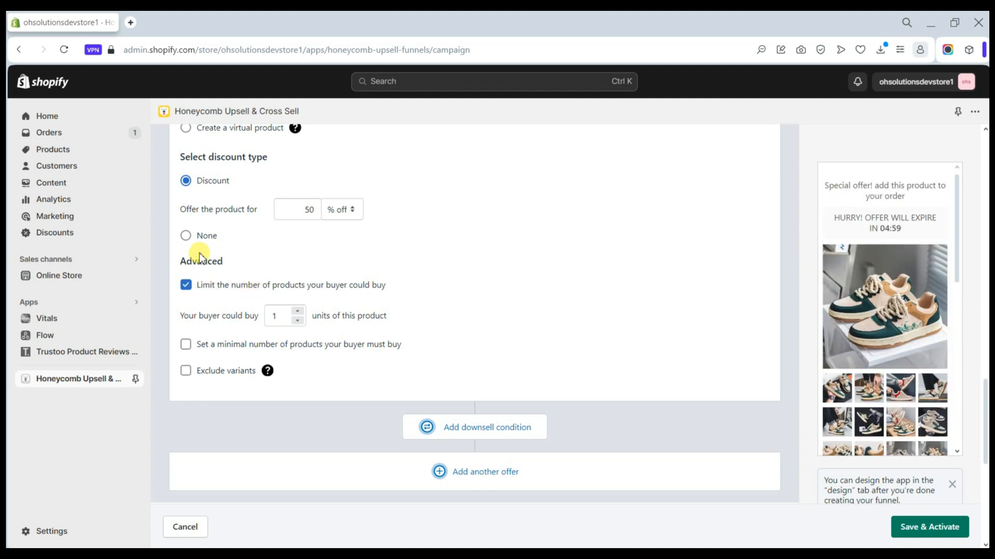
Step: Try the discount unit choices and the None discount type for Version A's offer, returning to a percentage discount
{"action": "left_click", "coordinate": [341, 209]}
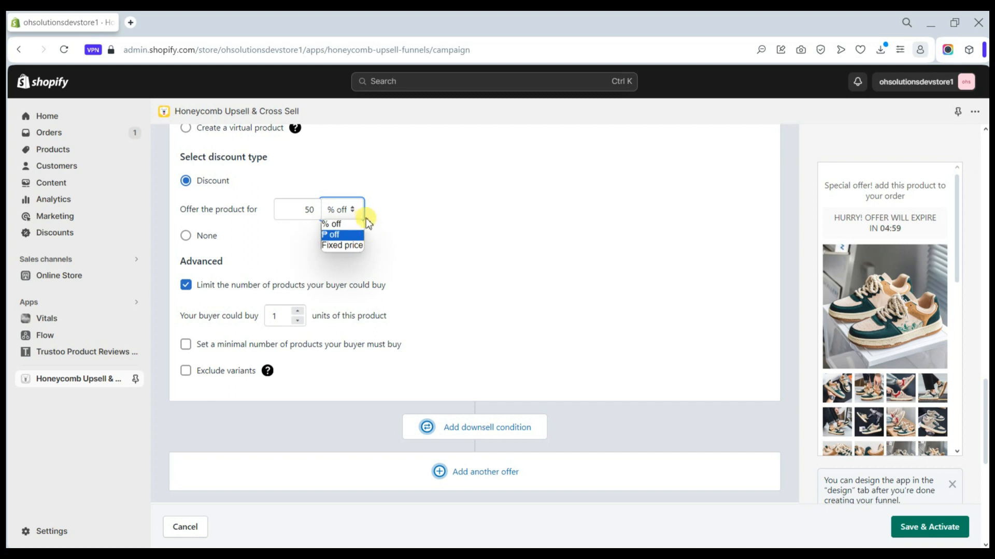
{"action": "left_click", "coordinate": [360, 216]}
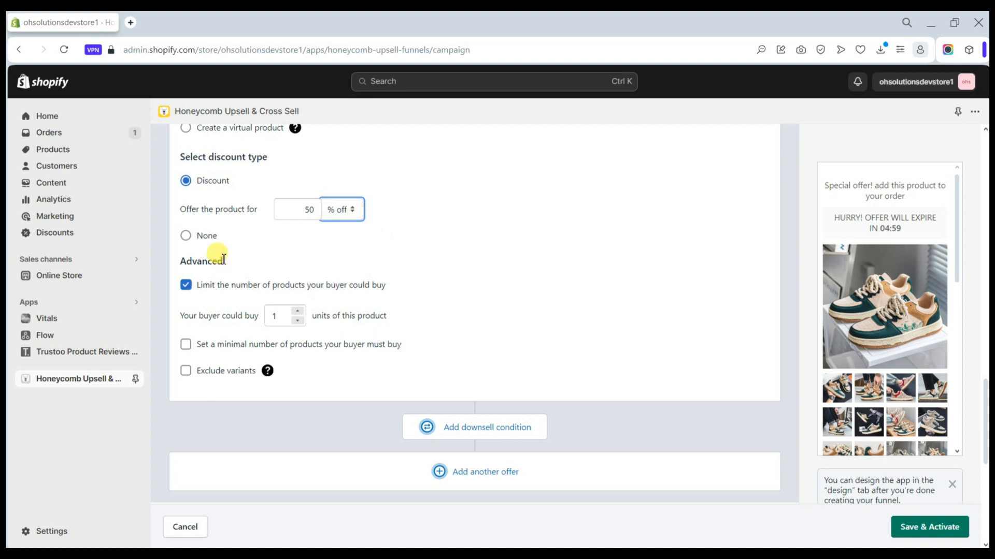
{"action": "scroll", "coordinate": [224, 259], "scroll_direction": "up", "scroll_amount": 1}
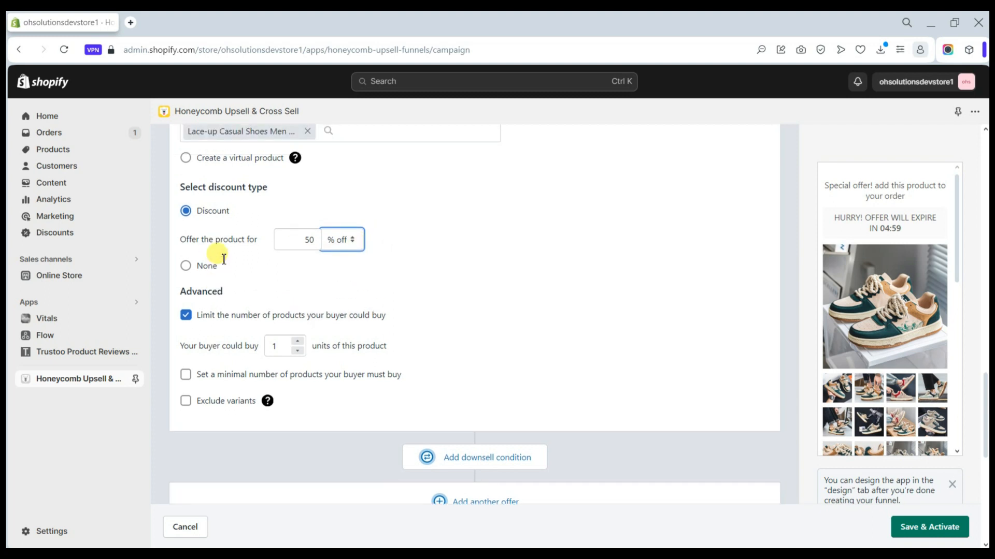
{"action": "left_click", "coordinate": [187, 266]}
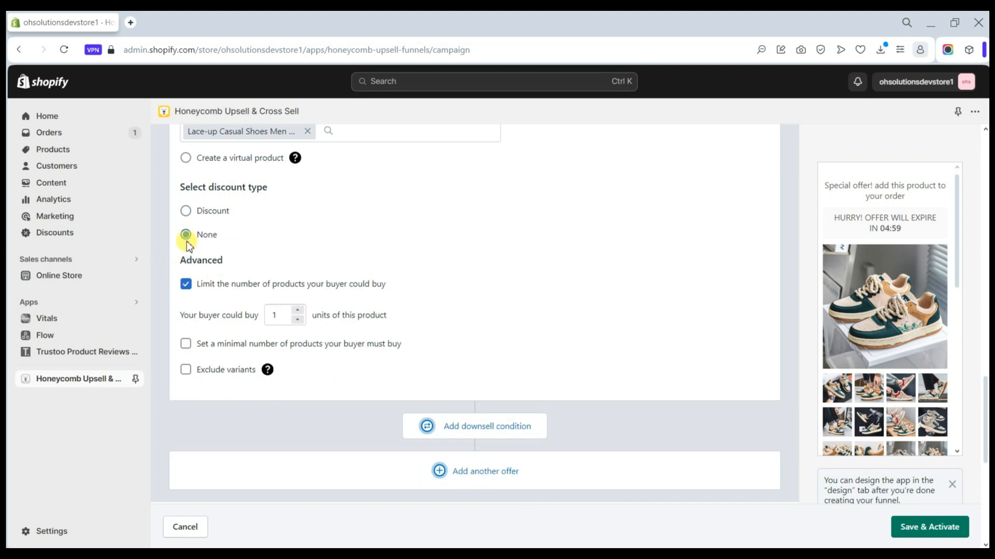
{"action": "left_click", "coordinate": [185, 211]}
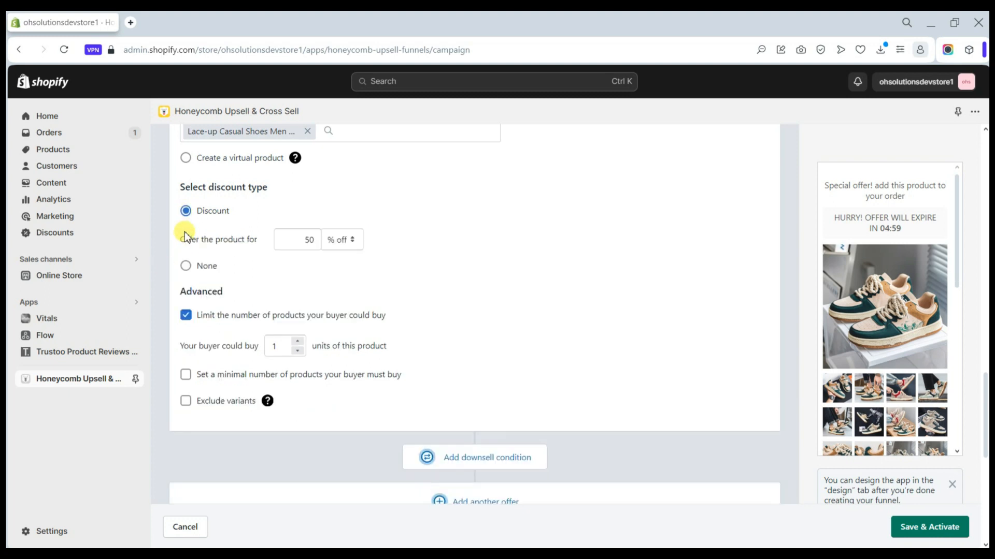
Step: Turn off Version A's purchase quantity limit, trying the minimum quantity and variant exclusion options but leaving both off
{"action": "left_click", "coordinate": [186, 316]}
{"action": "left_click", "coordinate": [187, 316]}
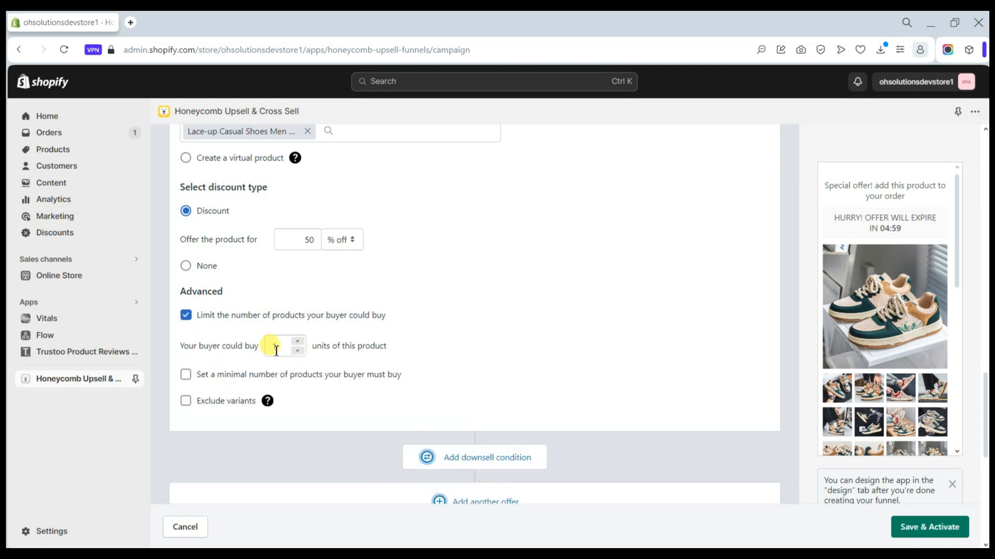
{"action": "left_click", "coordinate": [189, 317]}
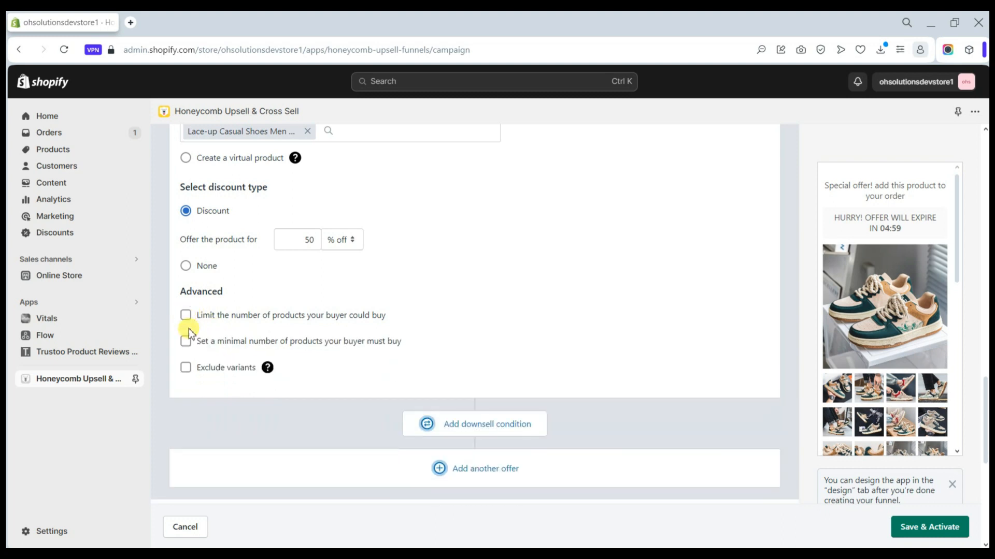
{"action": "left_click", "coordinate": [187, 343]}
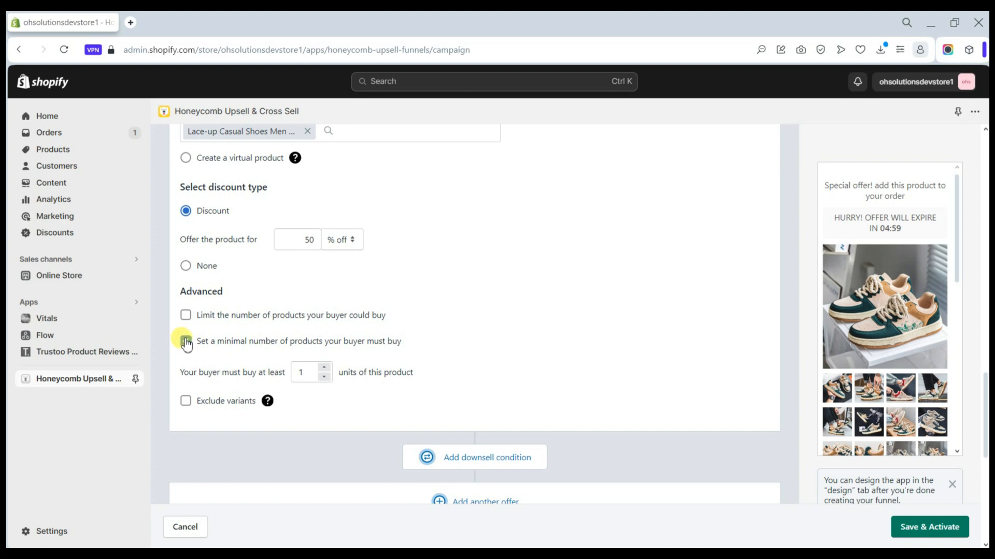
{"action": "left_click", "coordinate": [186, 343]}
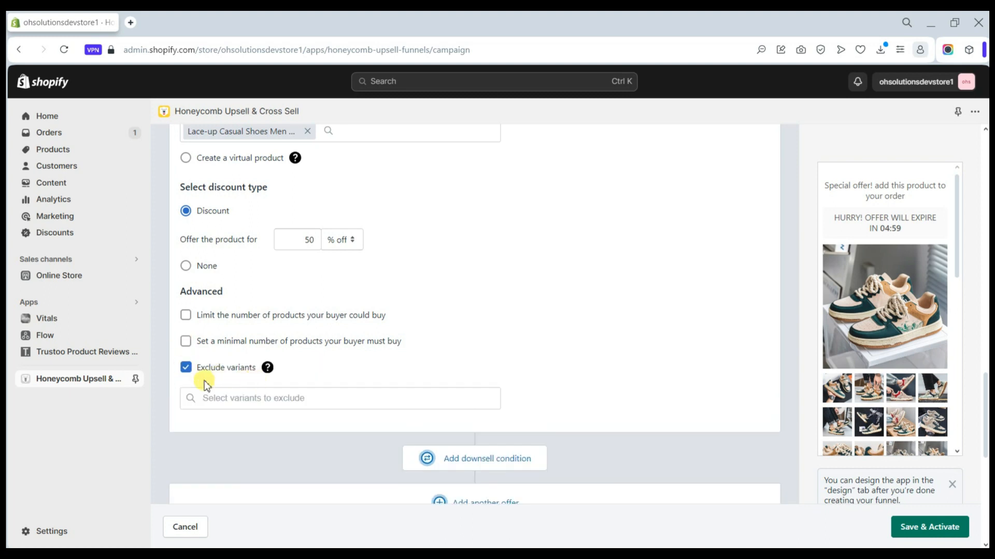
{"action": "left_click", "coordinate": [186, 369]}
Step: Choose the Breathable Running Shoes Large Sports Shoes Men's Shoes product for Offer #1 in Version B
{"action": "scroll", "coordinate": [355, 330], "scroll_direction": "up", "scroll_amount": 6}
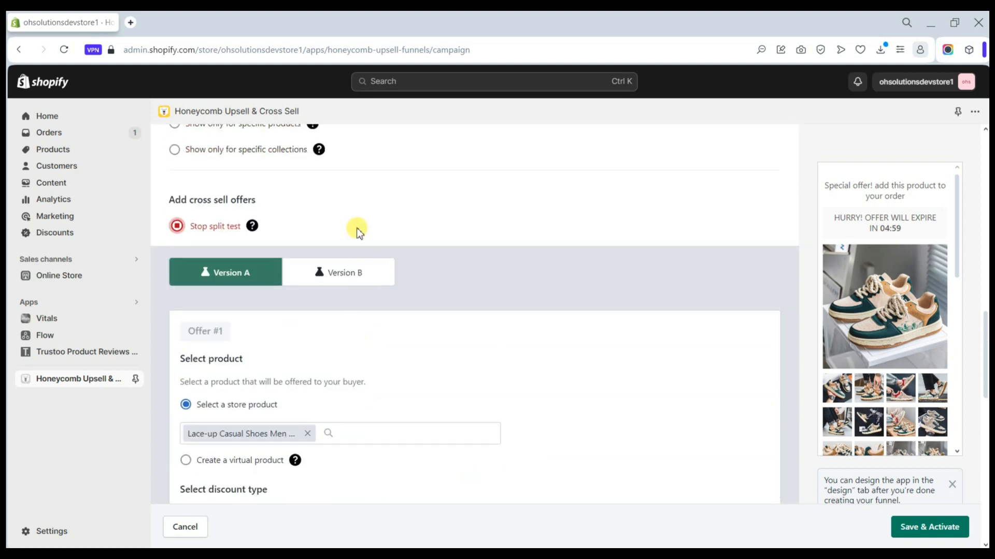
{"action": "left_click", "coordinate": [347, 270]}
{"action": "scroll", "coordinate": [293, 381], "scroll_direction": "down", "scroll_amount": 1}
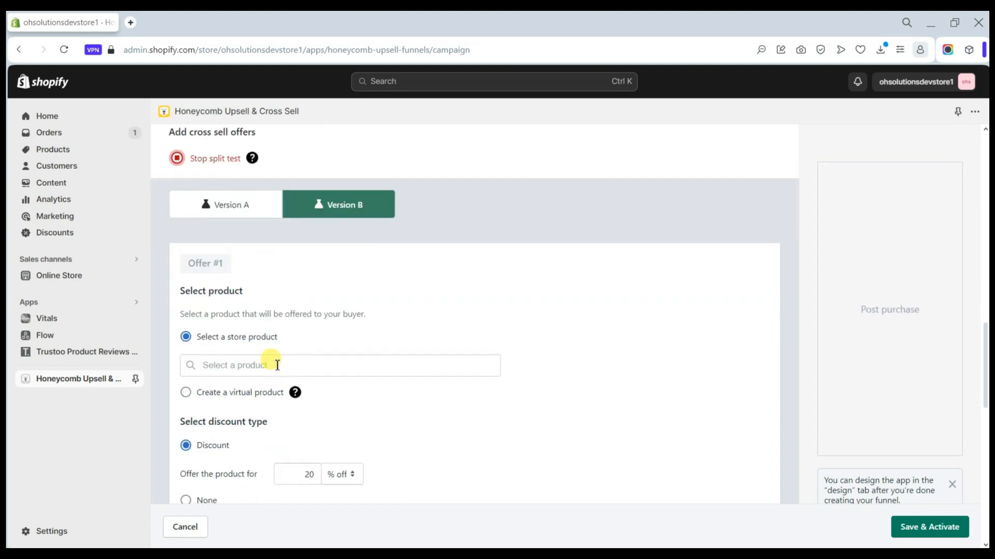
{"action": "left_click", "coordinate": [270, 364]}
{"action": "left_click", "coordinate": [249, 433]}
{"action": "scroll", "coordinate": [373, 428], "scroll_direction": "down", "scroll_amount": 6}
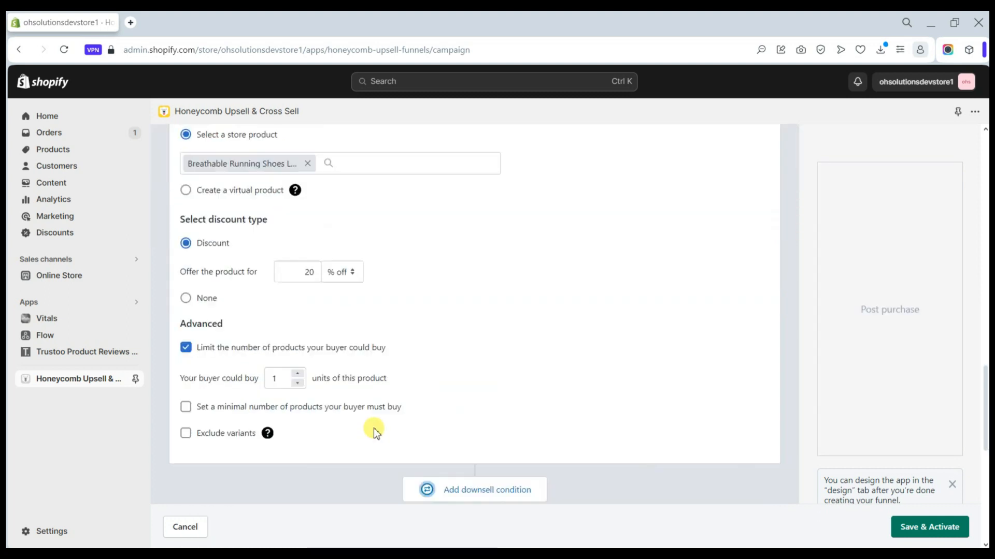
{"action": "scroll", "coordinate": [452, 298], "scroll_direction": "up", "scroll_amount": 5}
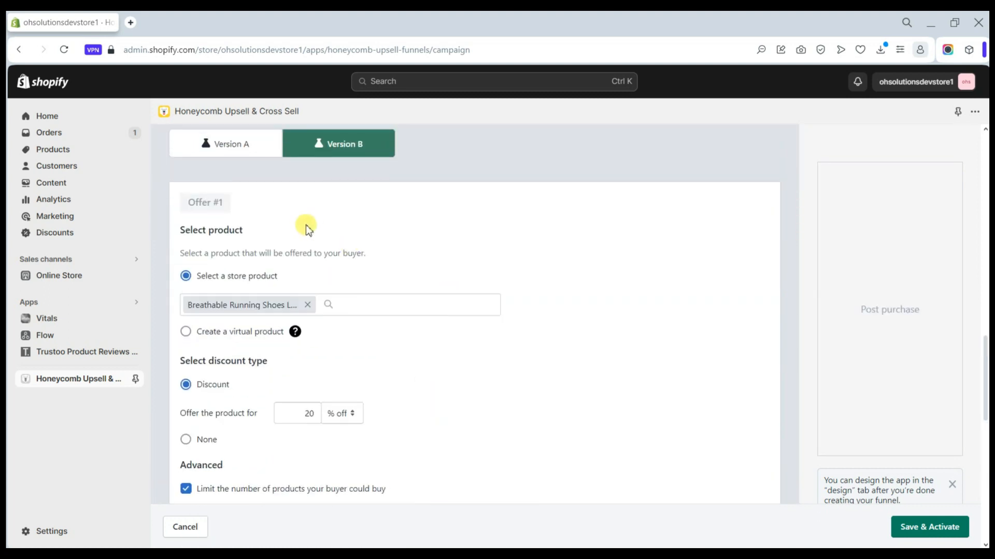
Step: Add a downsell condition after Offer #1 in Version A of the split test
{"action": "left_click", "coordinate": [248, 142]}
{"action": "scroll", "coordinate": [424, 334], "scroll_direction": "down", "scroll_amount": 8}
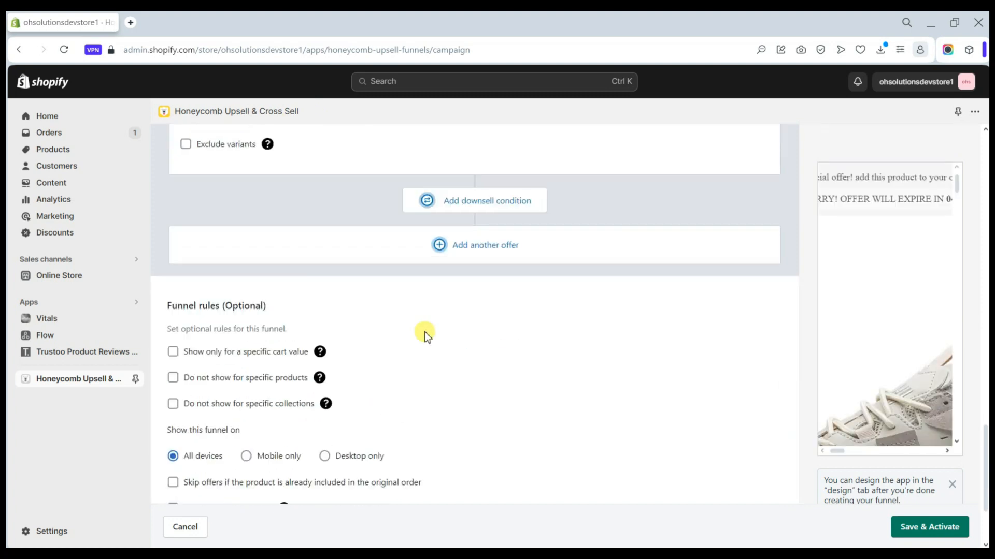
{"action": "left_click", "coordinate": [456, 202]}
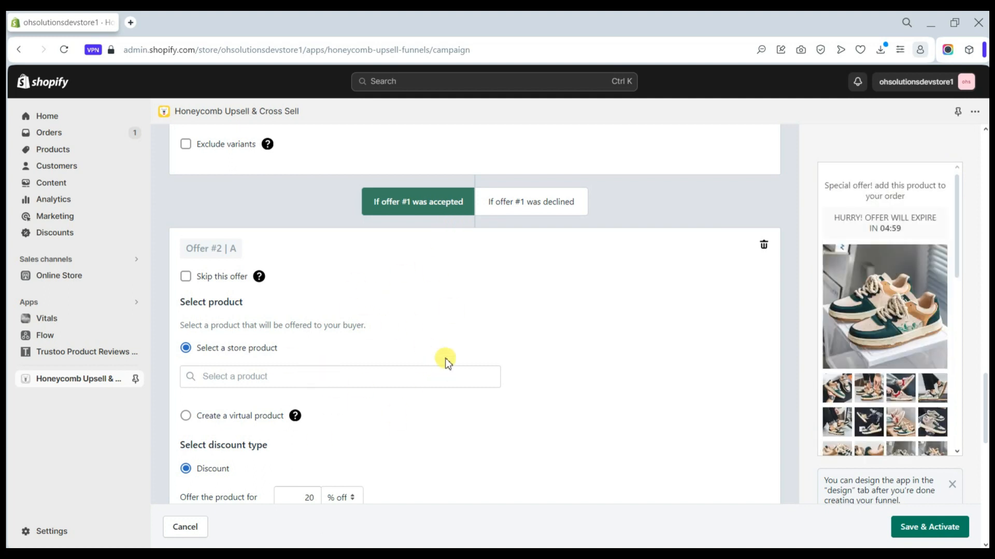
Step: Try the skip option for Offer #2 | A in Version A's accepted branch, then turn it back off
{"action": "scroll", "coordinate": [446, 359], "scroll_direction": "down", "scroll_amount": 1}
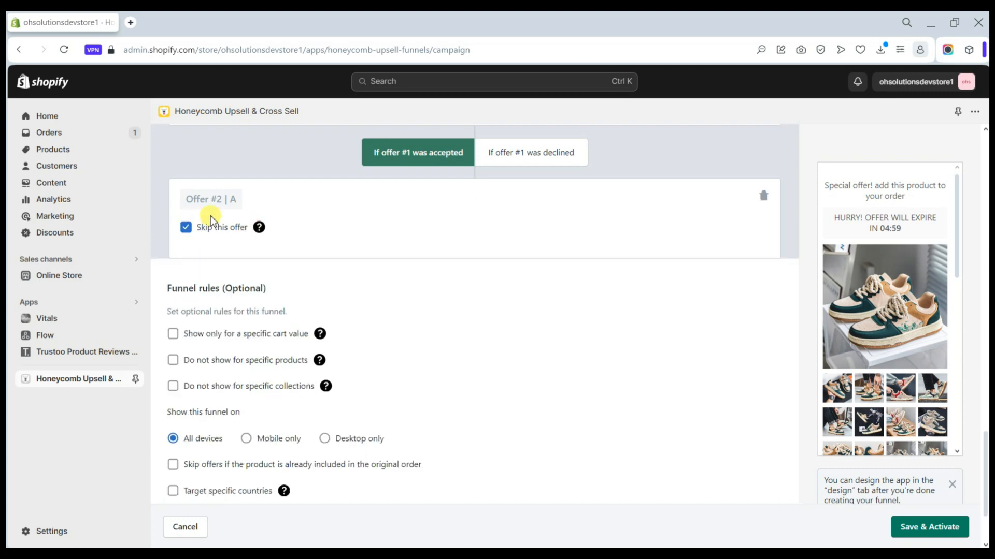
{"action": "scroll", "coordinate": [304, 221], "scroll_direction": "up", "scroll_amount": 5}
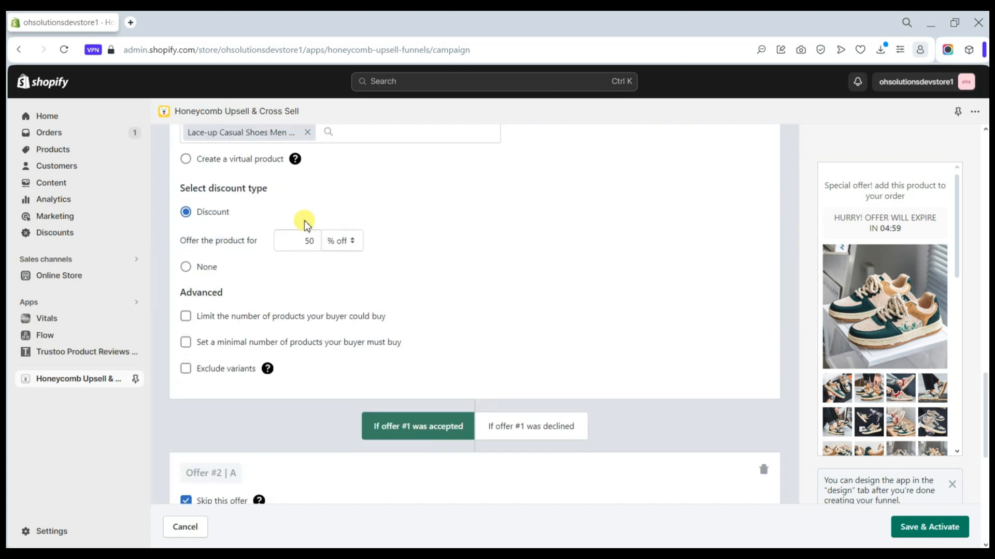
{"action": "scroll", "coordinate": [322, 233], "scroll_direction": "down", "scroll_amount": 2}
{"action": "scroll", "coordinate": [340, 250], "scroll_direction": "down", "scroll_amount": 3}
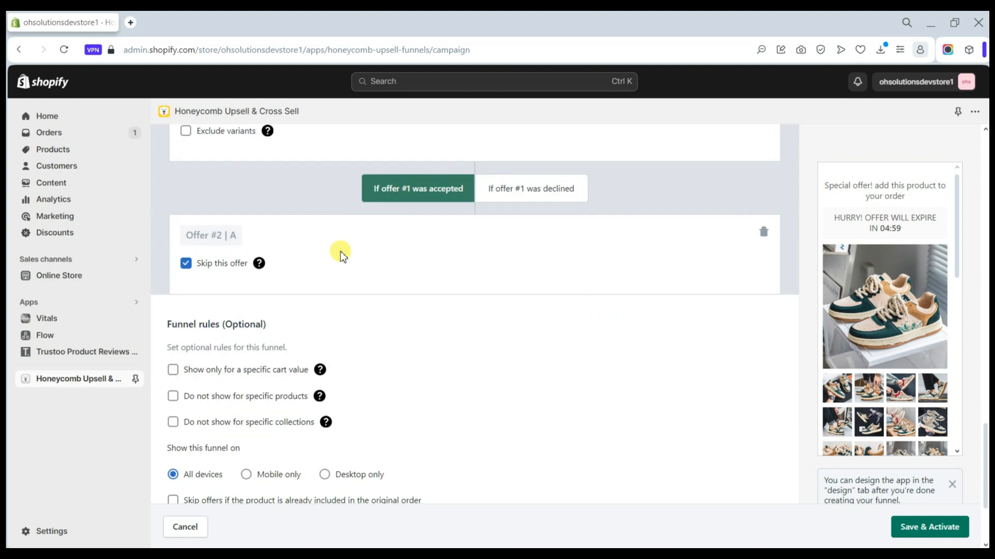
{"action": "left_click", "coordinate": [186, 263]}
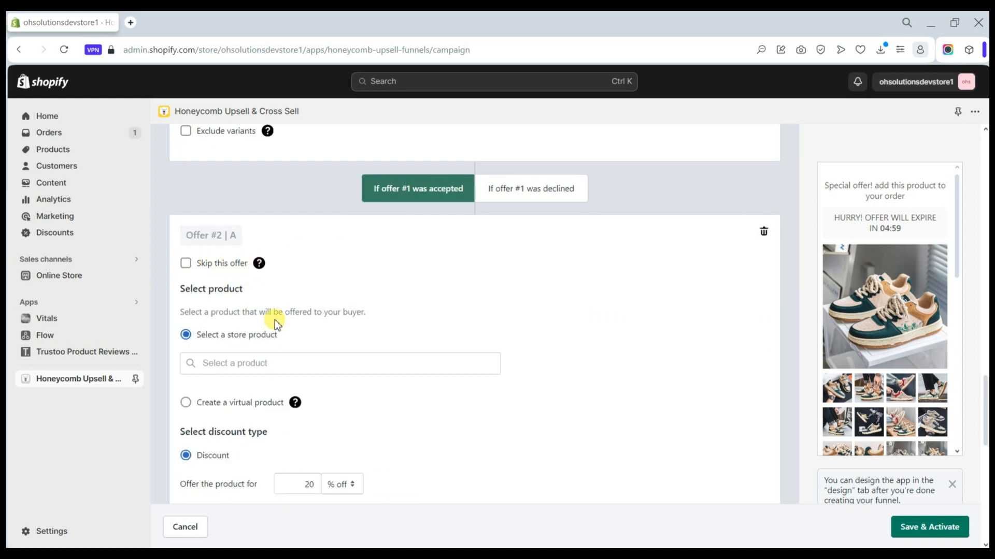
Step: Choose the High-top camouflage shoes for men store product for Offer #2 | A in Version A
{"action": "scroll", "coordinate": [264, 310], "scroll_direction": "down", "scroll_amount": 2}
{"action": "left_click", "coordinate": [250, 267]}
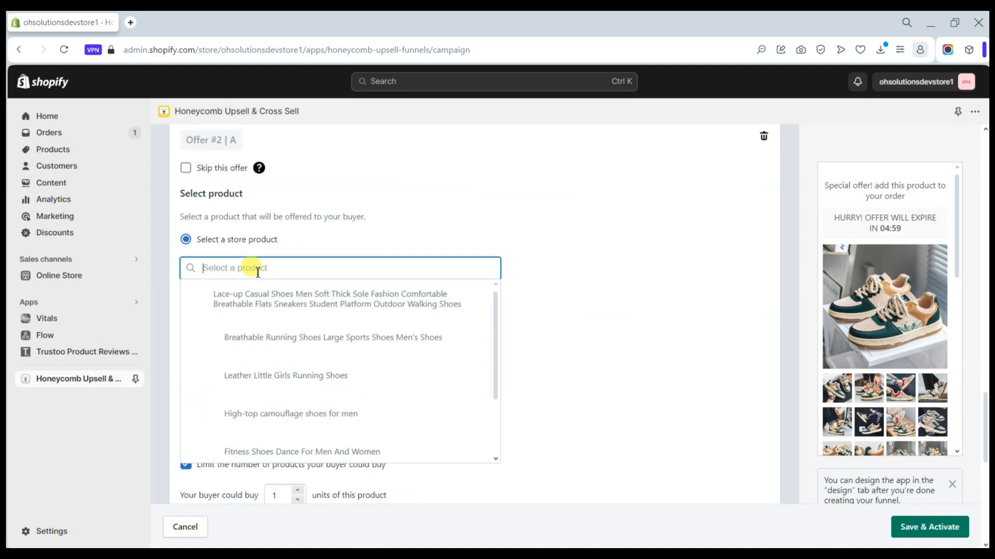
{"action": "left_click", "coordinate": [250, 412]}
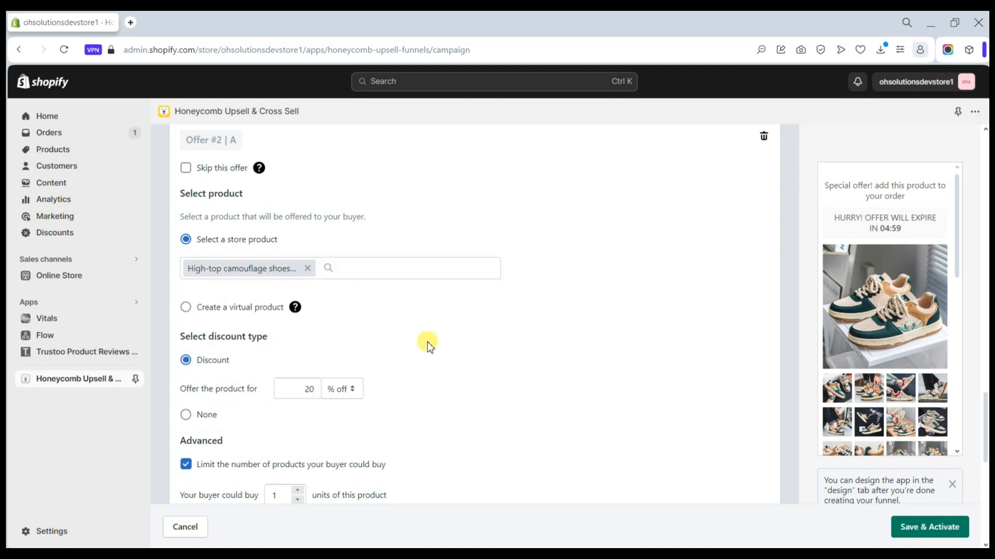
{"action": "scroll", "coordinate": [426, 344], "scroll_direction": "down", "scroll_amount": 3}
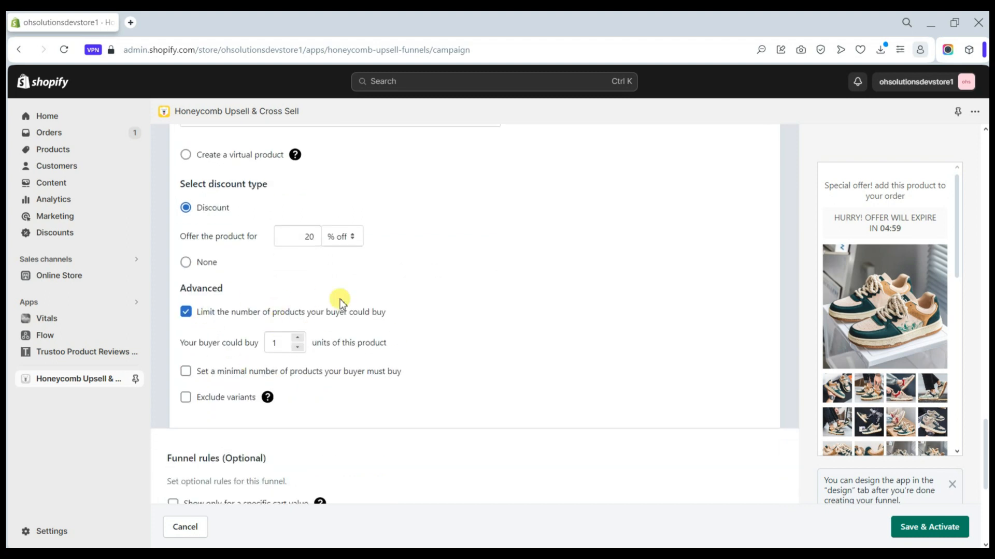
Step: Choose the Spring running shoes for men product for Offer #2 | B in Version A's declined branch
{"action": "scroll", "coordinate": [404, 362], "scroll_direction": "up", "scroll_amount": 5}
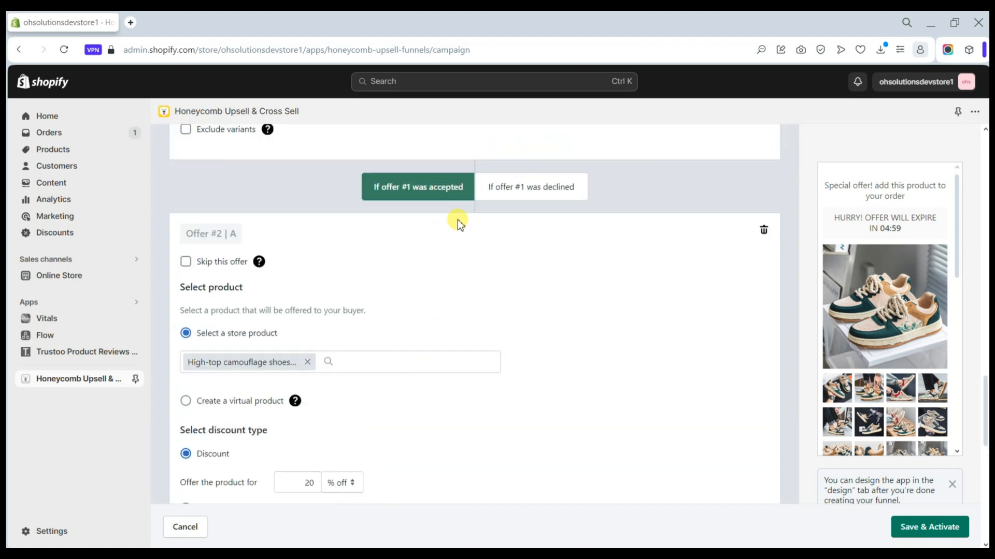
{"action": "left_click", "coordinate": [533, 187]}
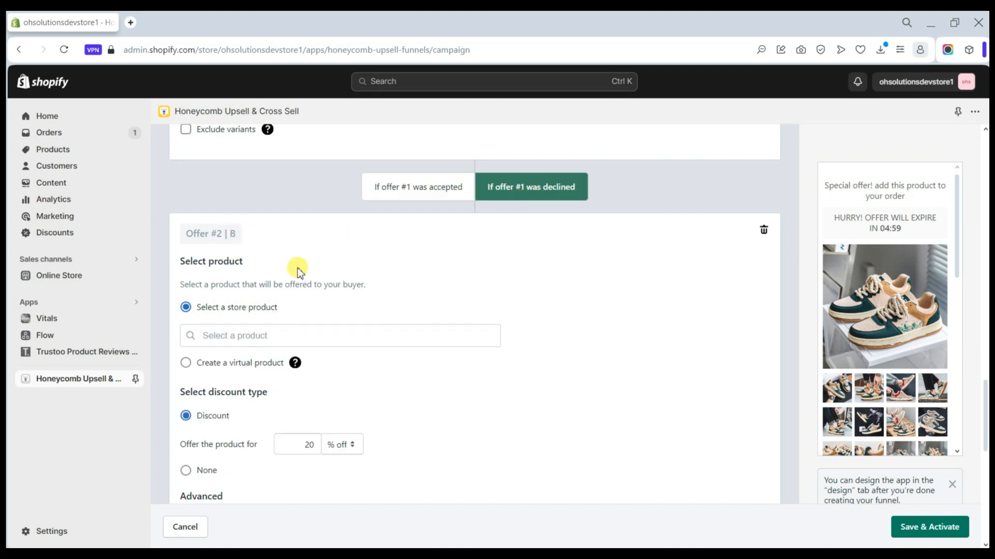
{"action": "scroll", "coordinate": [297, 269], "scroll_direction": "down", "scroll_amount": 1}
{"action": "left_click", "coordinate": [283, 267]}
{"action": "scroll", "coordinate": [241, 373], "scroll_direction": "down", "scroll_amount": 2}
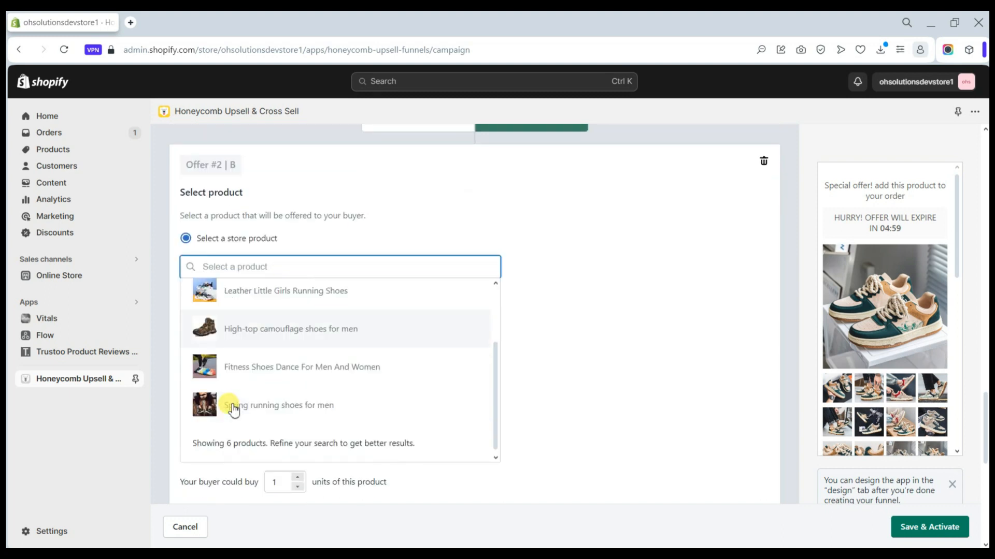
{"action": "left_click", "coordinate": [267, 410]}
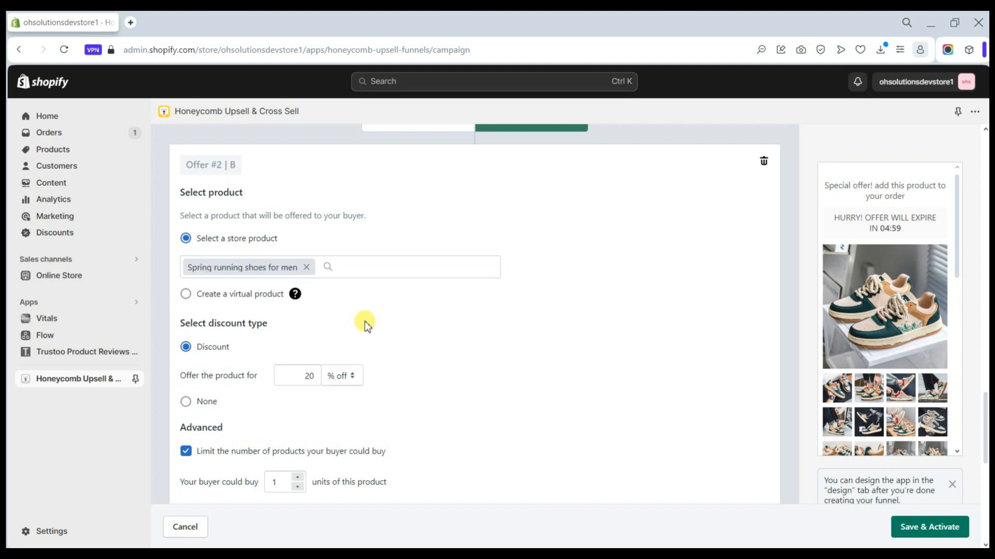
Step: Review Version A's offers, including the discount and advanced settings of Offer #1 and Offer #2 | B
{"action": "scroll", "coordinate": [365, 321], "scroll_direction": "down", "scroll_amount": 1}
{"action": "scroll", "coordinate": [371, 342], "scroll_direction": "down", "scroll_amount": 2}
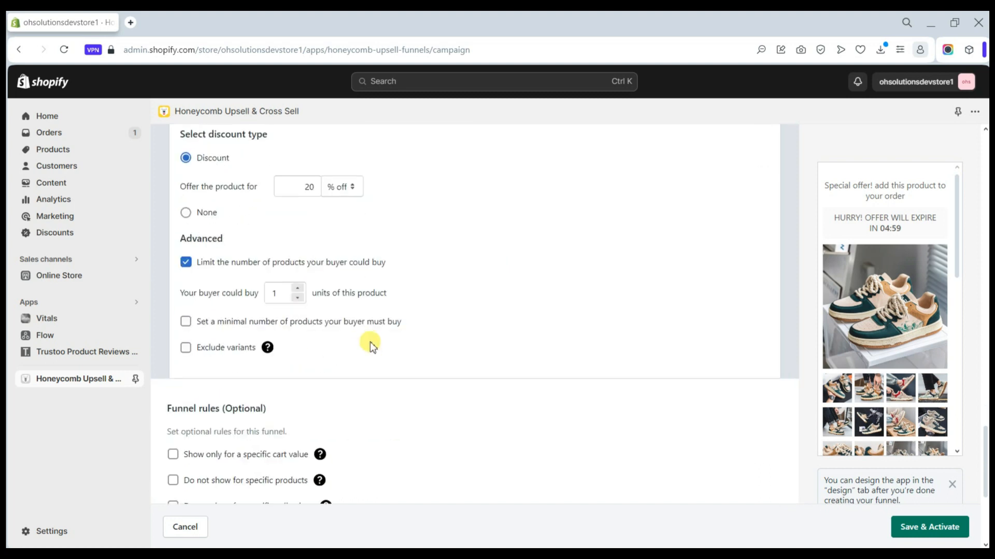
{"action": "scroll", "coordinate": [349, 192], "scroll_direction": "up", "scroll_amount": 2}
{"action": "scroll", "coordinate": [348, 196], "scroll_direction": "up", "scroll_amount": 5}
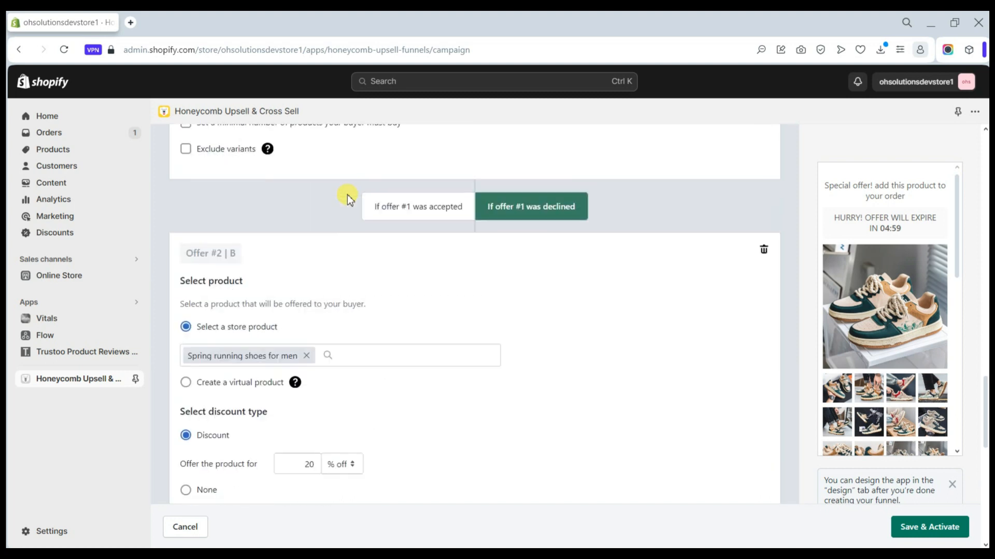
{"action": "scroll", "coordinate": [348, 197], "scroll_direction": "down", "scroll_amount": 3}
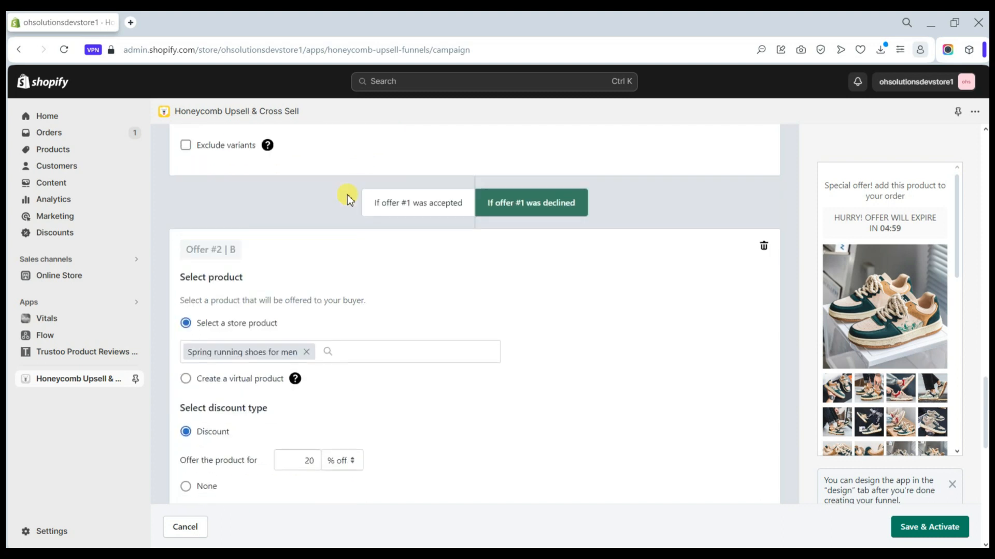
{"action": "scroll", "coordinate": [347, 194], "scroll_direction": "down", "scroll_amount": 1}
{"action": "scroll", "coordinate": [347, 195], "scroll_direction": "down", "scroll_amount": 1}
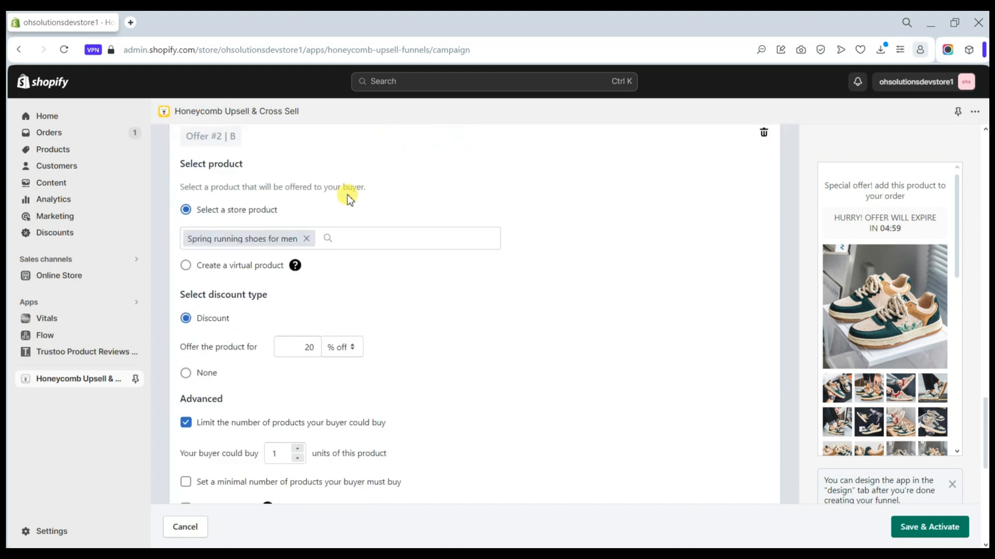
{"action": "scroll", "coordinate": [347, 194], "scroll_direction": "up", "scroll_amount": 8}
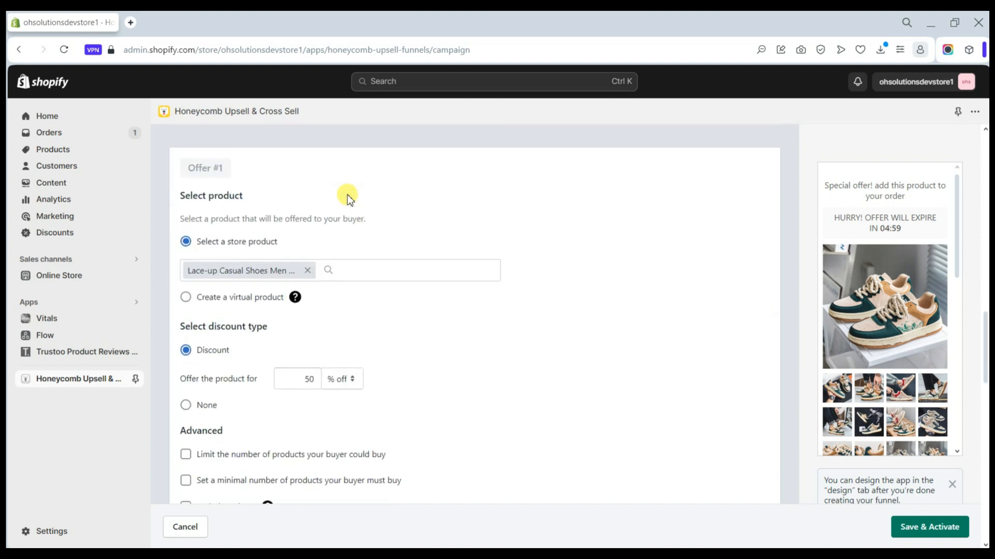
{"action": "scroll", "coordinate": [347, 194], "scroll_direction": "up", "scroll_amount": 4}
Step: Add a downsell condition after Offer #1 in Version B of the split test
{"action": "left_click_drag", "start_coordinate": [347, 194], "coordinate": [345, 342]}
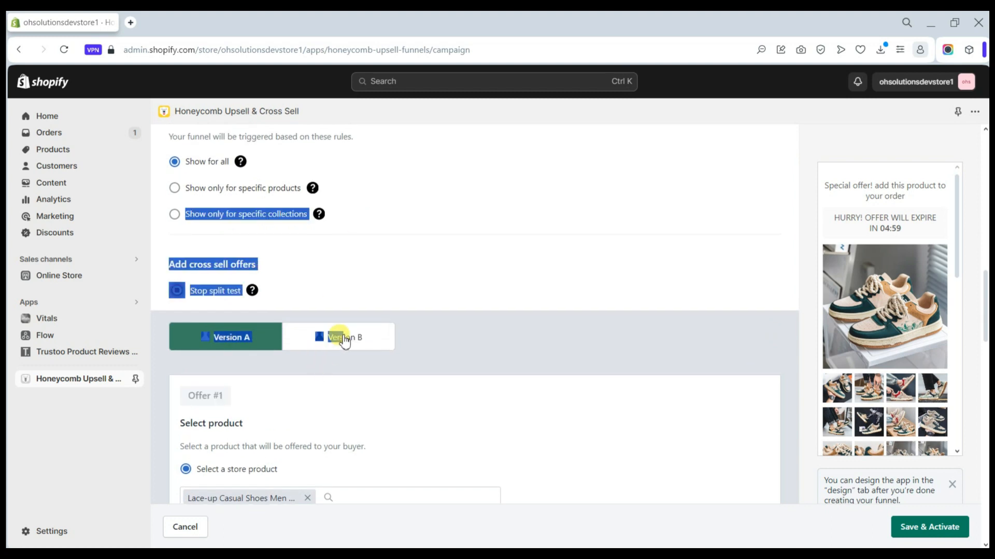
{"action": "left_click", "coordinate": [344, 340]}
{"action": "scroll", "coordinate": [344, 339], "scroll_direction": "down", "scroll_amount": 2}
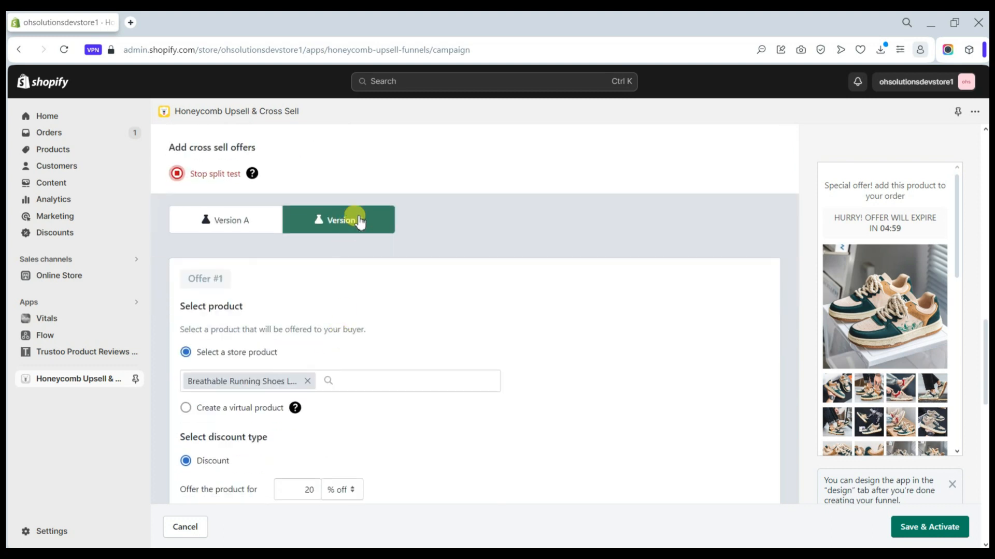
{"action": "scroll", "coordinate": [362, 259], "scroll_direction": "down", "scroll_amount": 5}
{"action": "scroll", "coordinate": [382, 378], "scroll_direction": "down", "scroll_amount": 1}
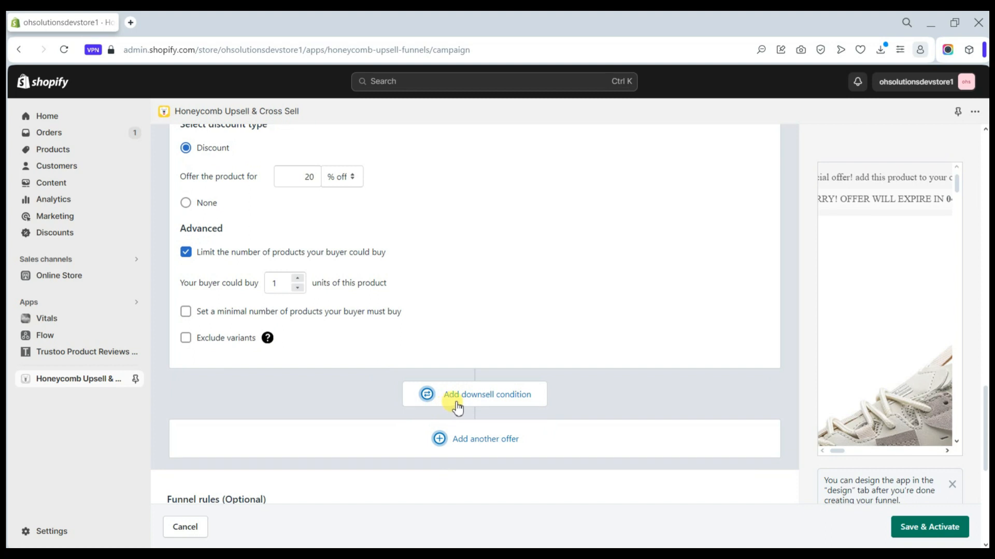
{"action": "left_click", "coordinate": [456, 406]}
{"action": "scroll", "coordinate": [458, 401], "scroll_direction": "down", "scroll_amount": 2}
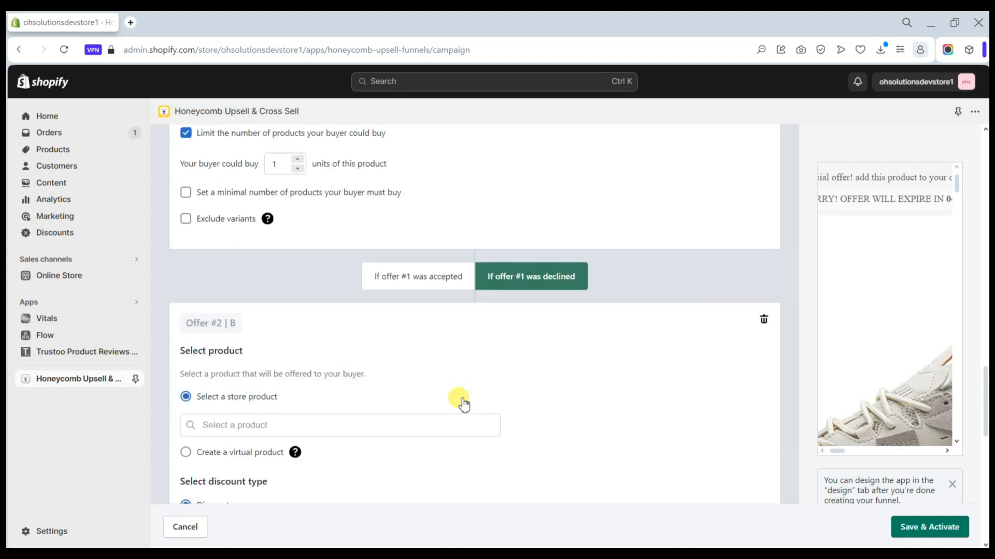
Step: Choose the Leather Little Girls Running Shoes product for Version B's Offer #2 | B and turn off its purchase quantity limit
{"action": "left_click", "coordinate": [349, 426]}
{"action": "scroll", "coordinate": [344, 429], "scroll_direction": "down", "scroll_amount": 3}
{"action": "left_click", "coordinate": [337, 373]}
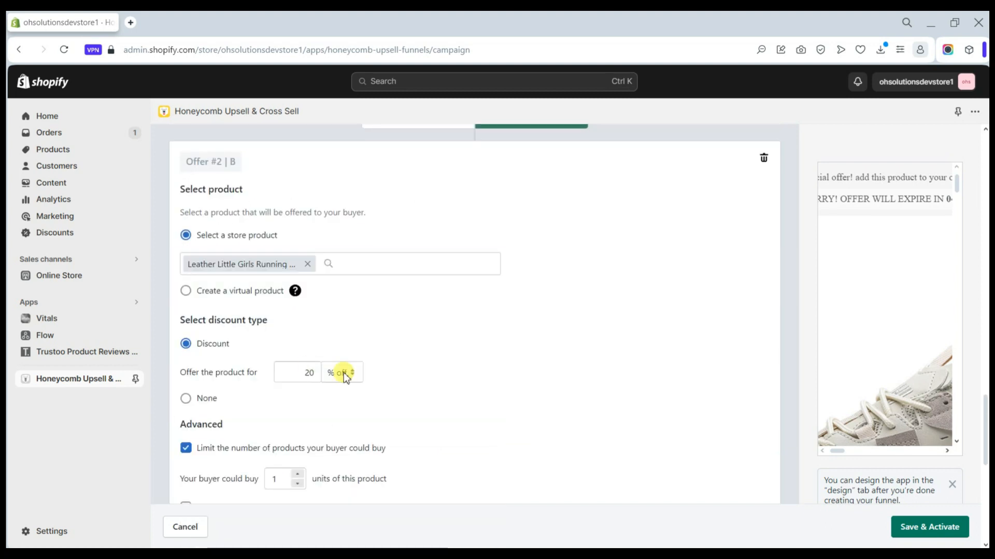
{"action": "scroll", "coordinate": [352, 372], "scroll_direction": "down", "scroll_amount": 4}
{"action": "scroll", "coordinate": [310, 349], "scroll_direction": "down", "scroll_amount": 3}
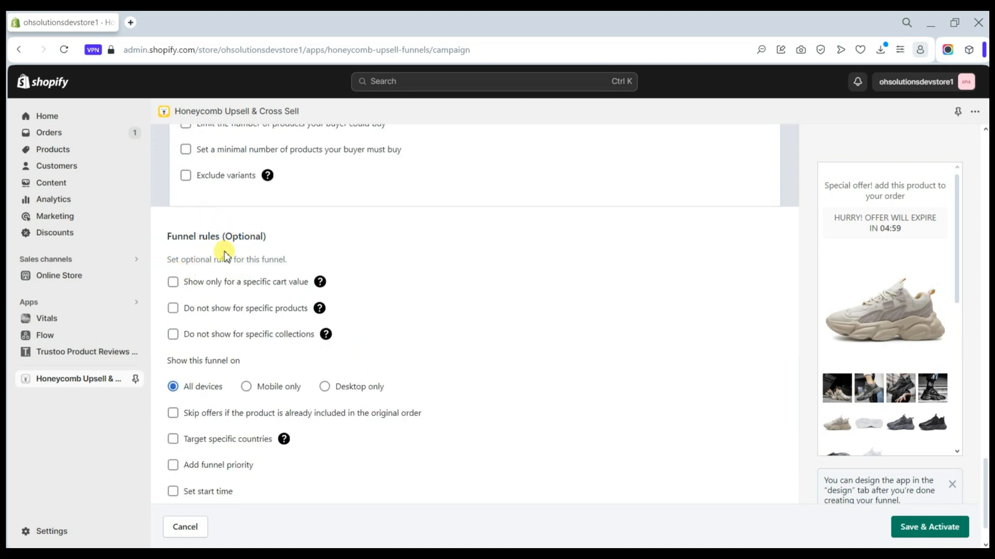
Step: Try the funnel rules for a specific cart value and for excluding specific products, turning both back off
{"action": "scroll", "coordinate": [224, 255], "scroll_direction": "down", "scroll_amount": 1}
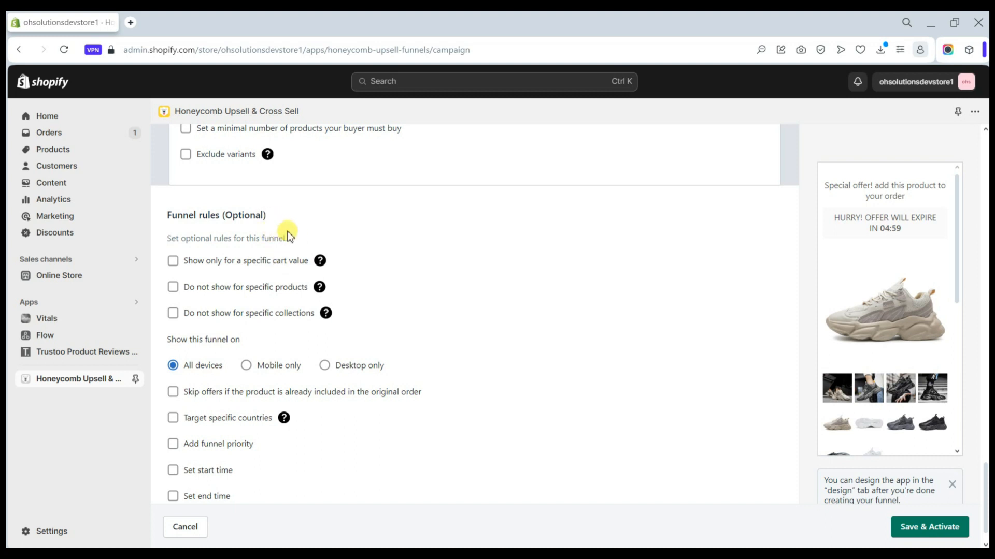
{"action": "scroll", "coordinate": [289, 237], "scroll_direction": "down", "scroll_amount": 1}
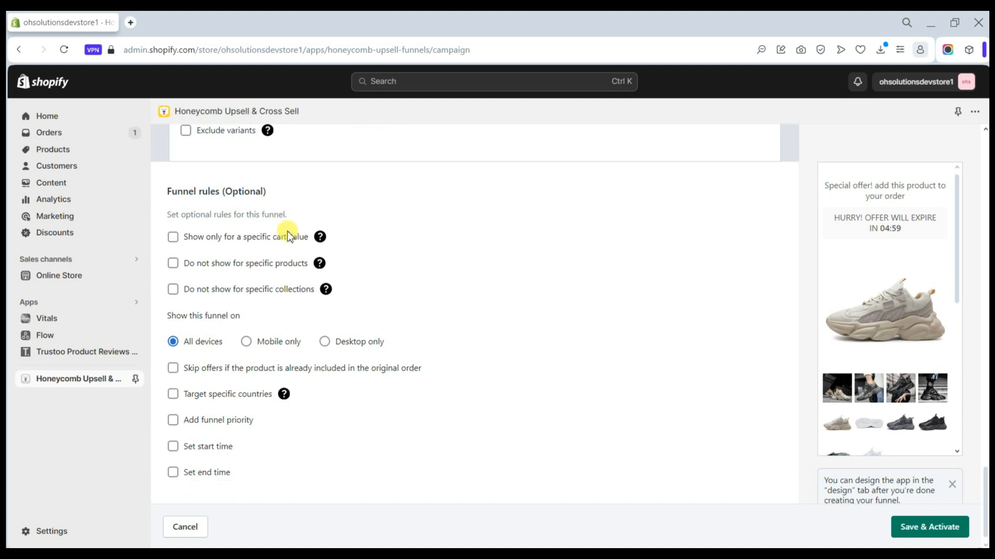
{"action": "left_click", "coordinate": [172, 237]}
{"action": "left_click", "coordinate": [172, 237]}
{"action": "left_click", "coordinate": [174, 237]}
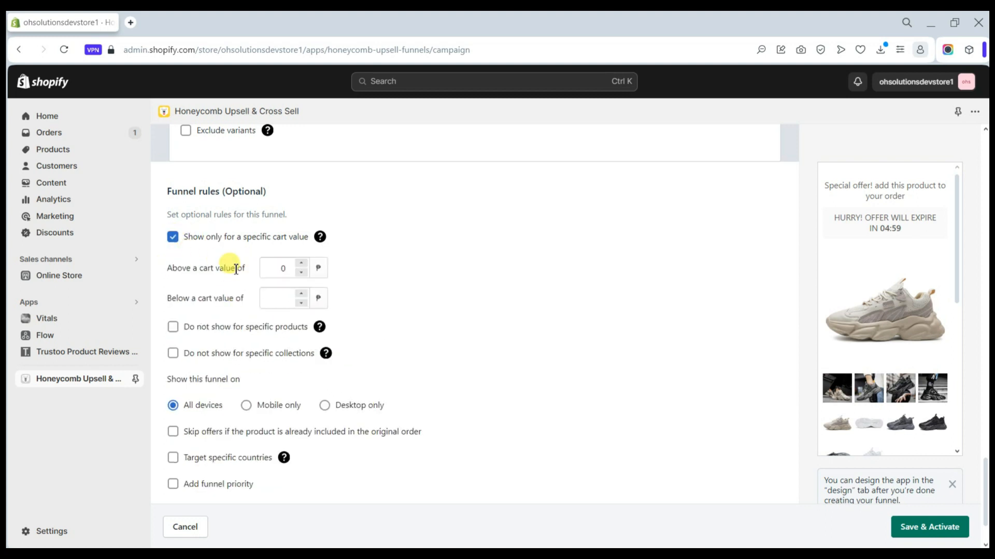
{"action": "left_click", "coordinate": [173, 238]}
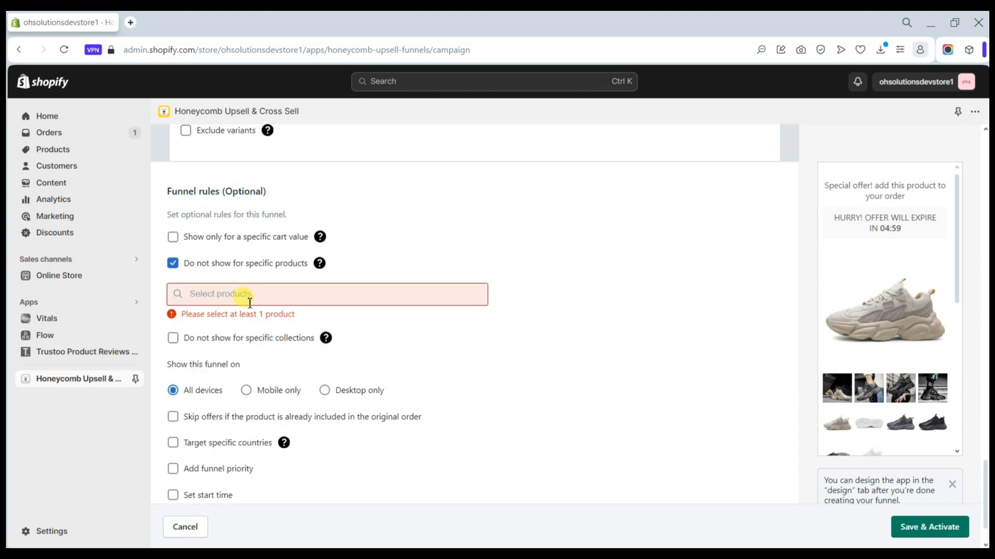
{"action": "left_click", "coordinate": [174, 264]}
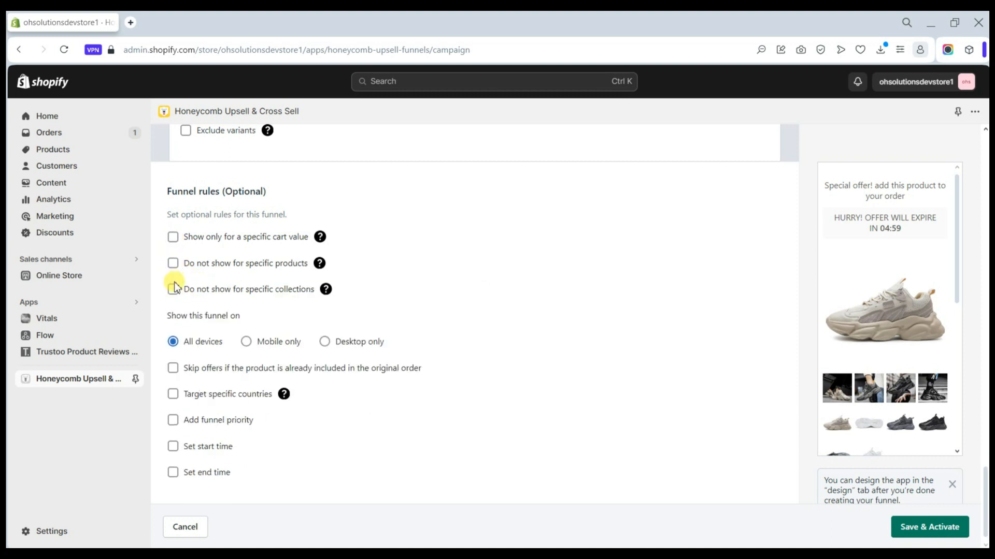
Step: Try the specific collections exclusion, the Desktop only display choice and the rule skipping offers already in the original order
{"action": "left_click", "coordinate": [173, 288]}
{"action": "left_click", "coordinate": [366, 344]}
{"action": "left_click", "coordinate": [173, 369]}
Step: Try the Target specific countries rule and its country selection, then turn the rule back off
{"action": "left_click", "coordinate": [176, 395]}
{"action": "scroll", "coordinate": [218, 420], "scroll_direction": "down", "scroll_amount": 1}
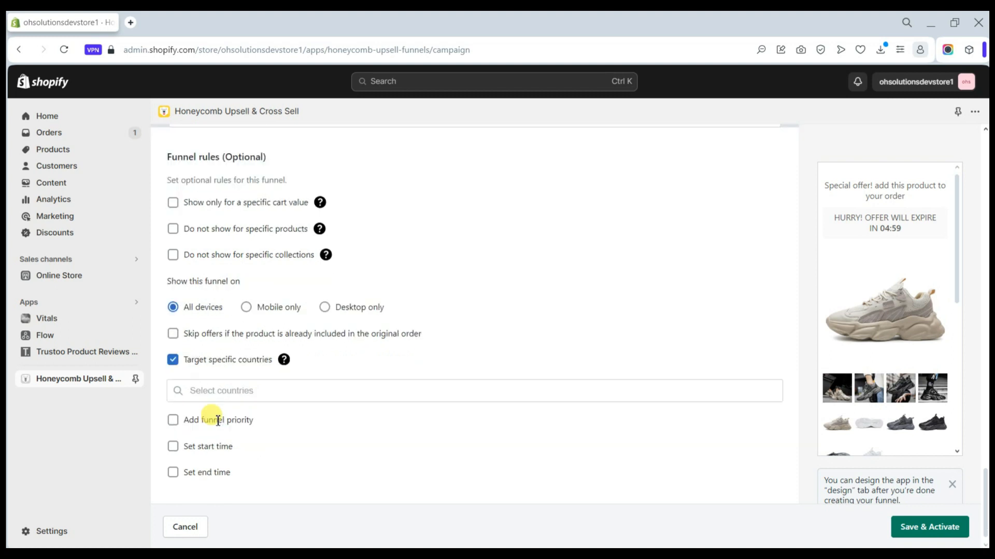
{"action": "left_click", "coordinate": [191, 389]}
{"action": "left_click", "coordinate": [176, 371]}
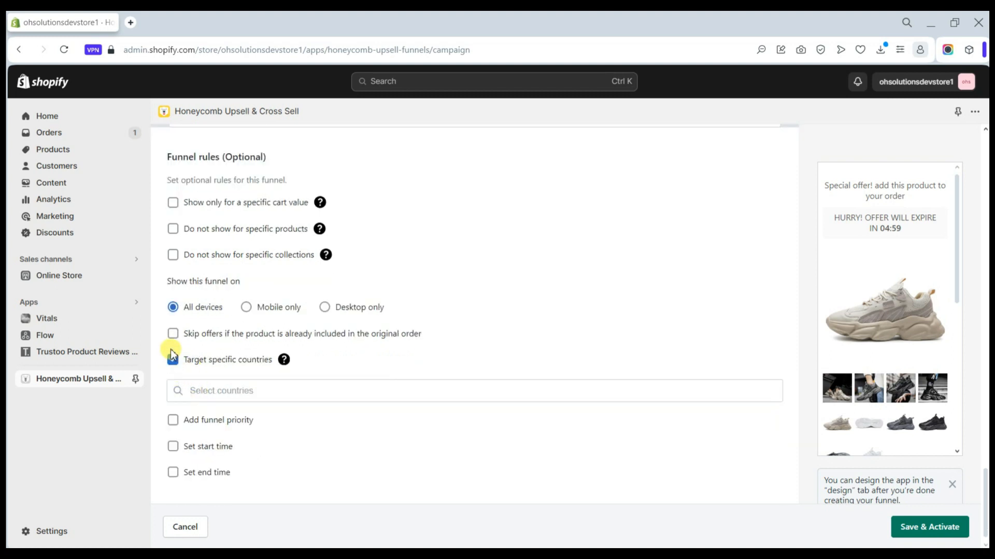
{"action": "left_click", "coordinate": [173, 360]}
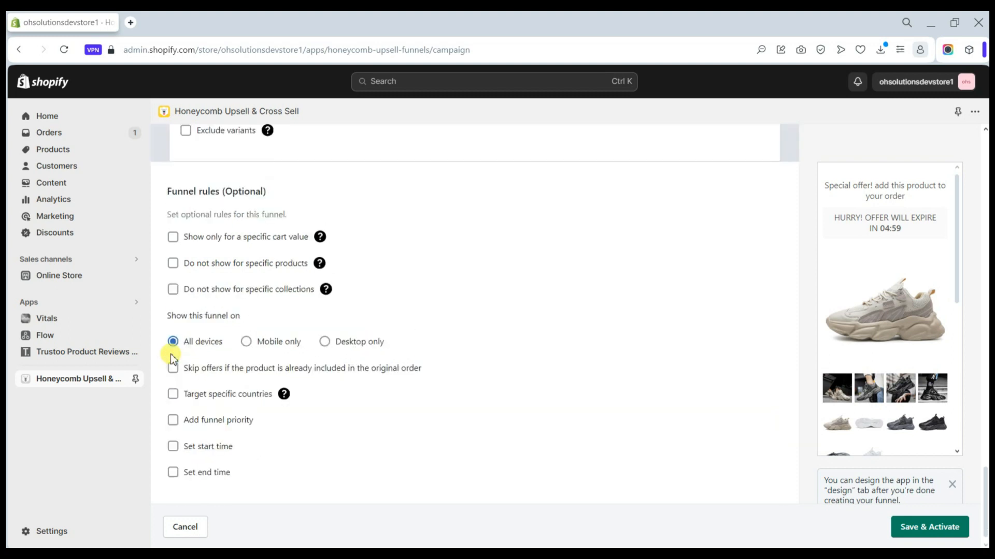
Step: Try the funnel priority rule, then turn it back off
{"action": "left_click", "coordinate": [214, 420]}
{"action": "scroll", "coordinate": [228, 438], "scroll_direction": "down", "scroll_amount": 1}
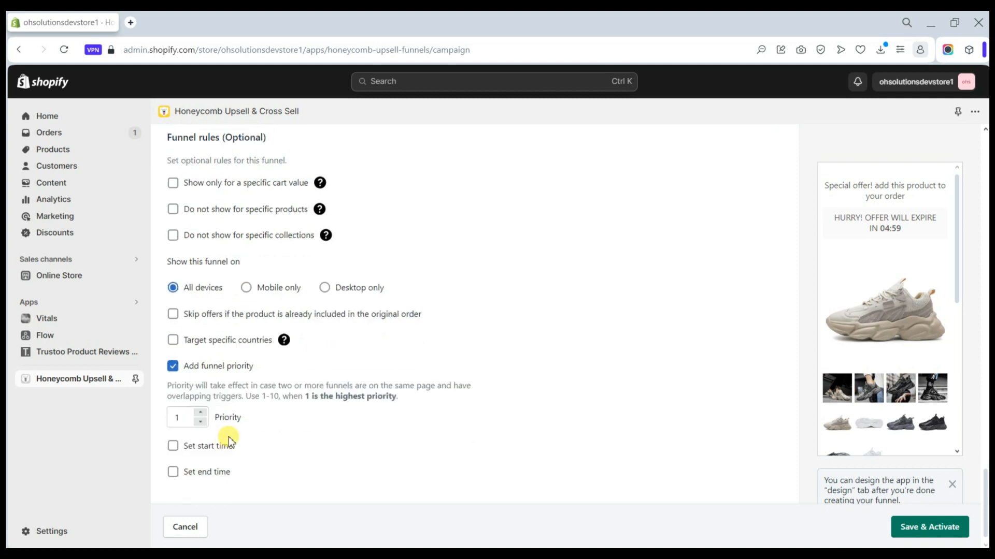
{"action": "left_click", "coordinate": [174, 369]}
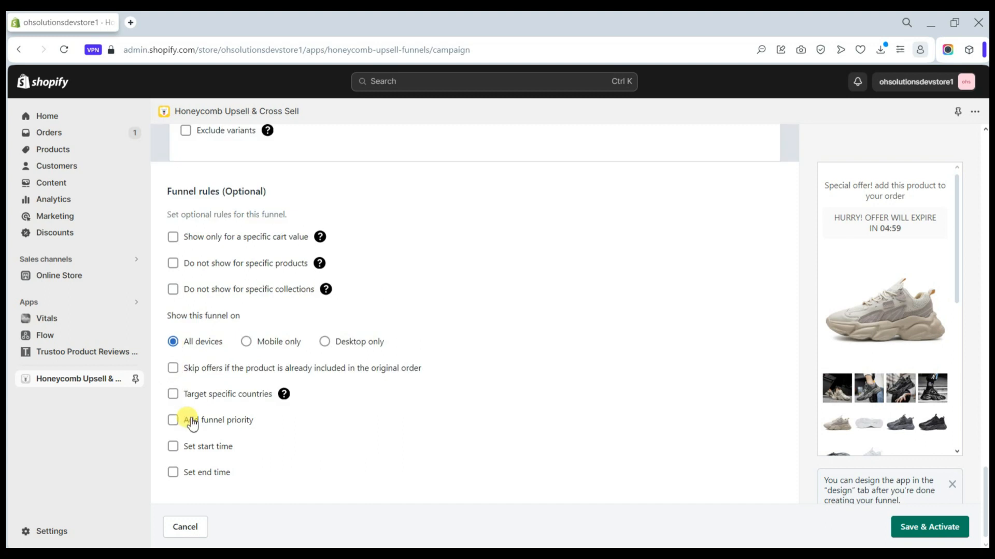
Step: Try the start time and end time rules for the funnel, turning each back off
{"action": "left_click", "coordinate": [176, 449]}
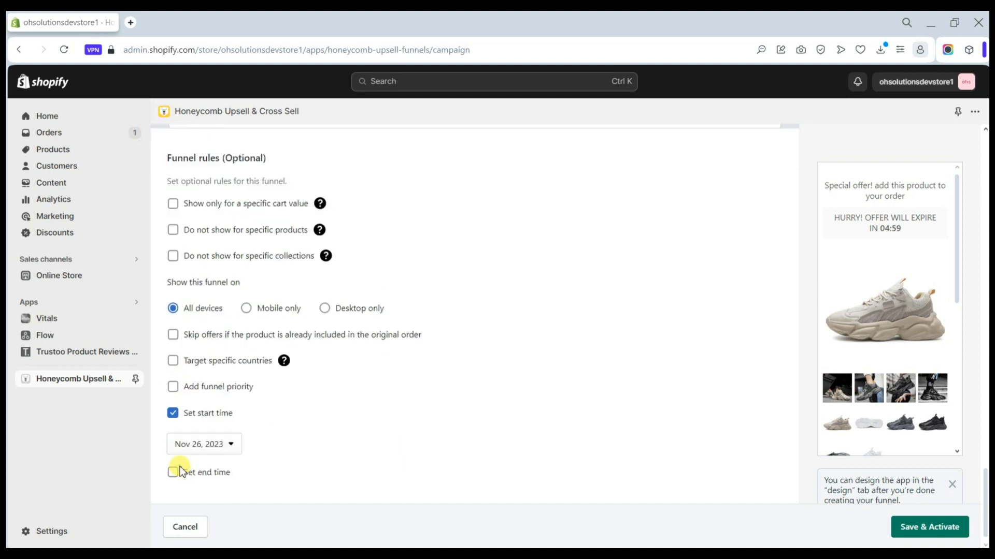
{"action": "left_click", "coordinate": [175, 414]}
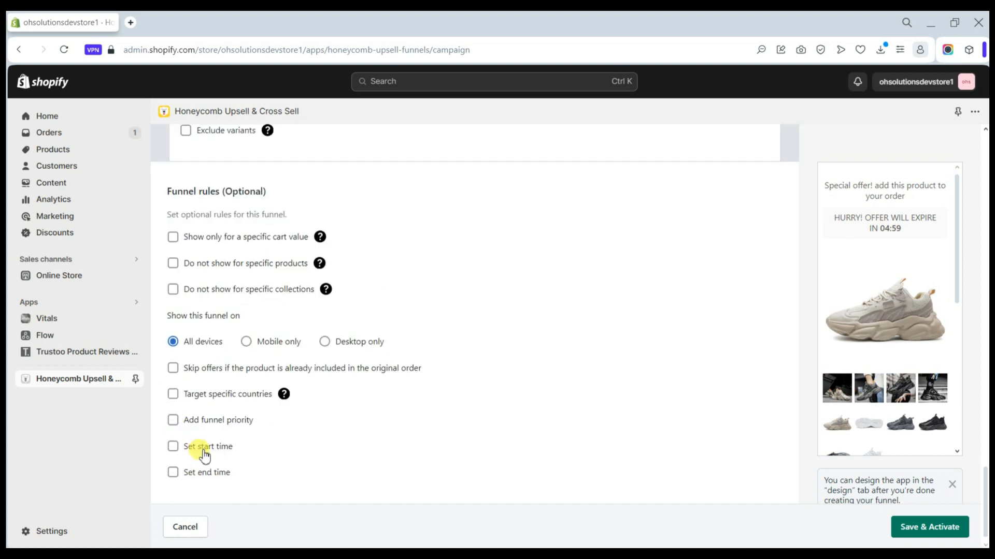
{"action": "left_click", "coordinate": [176, 473]}
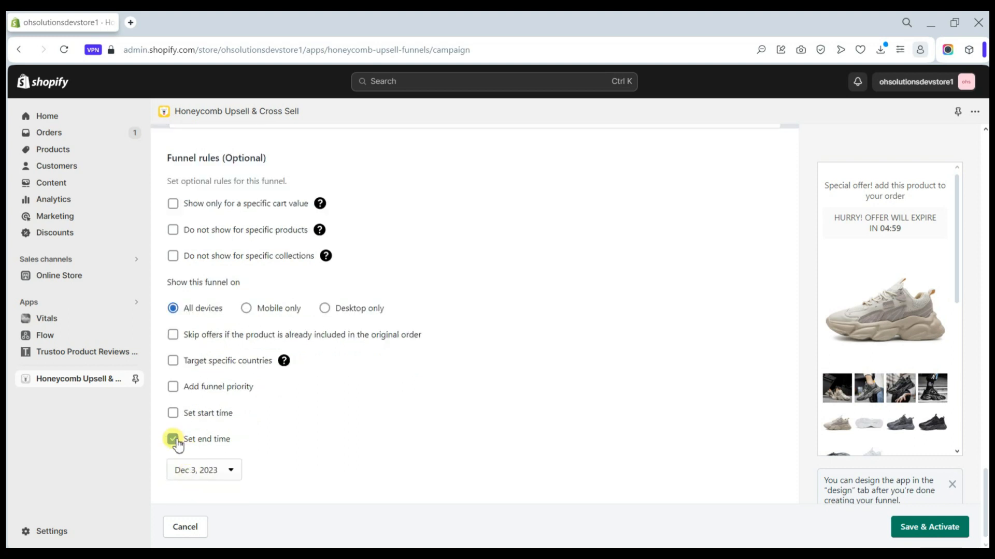
{"action": "left_click", "coordinate": [175, 440]}
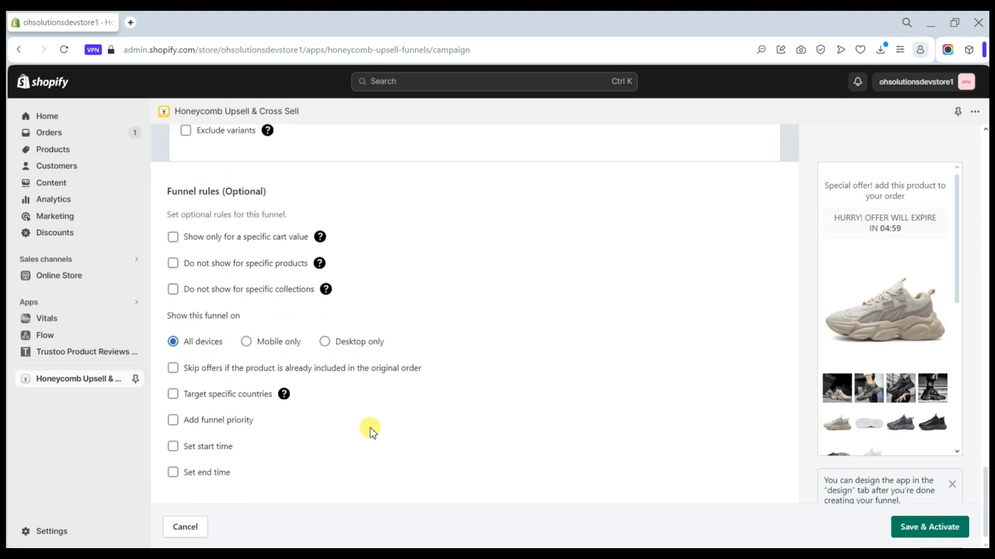
Step: Save and activate the upsell funnel
{"action": "left_click", "coordinate": [928, 527]}
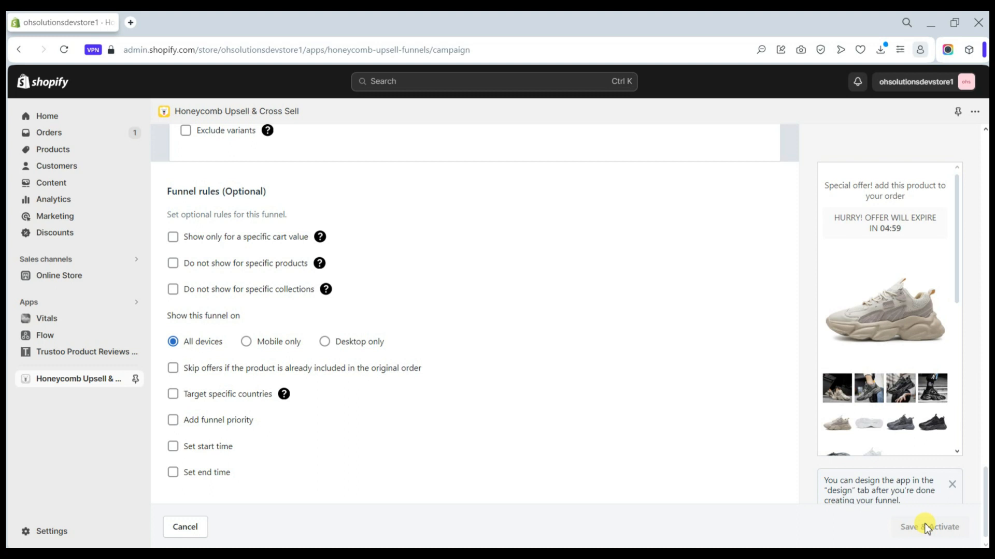